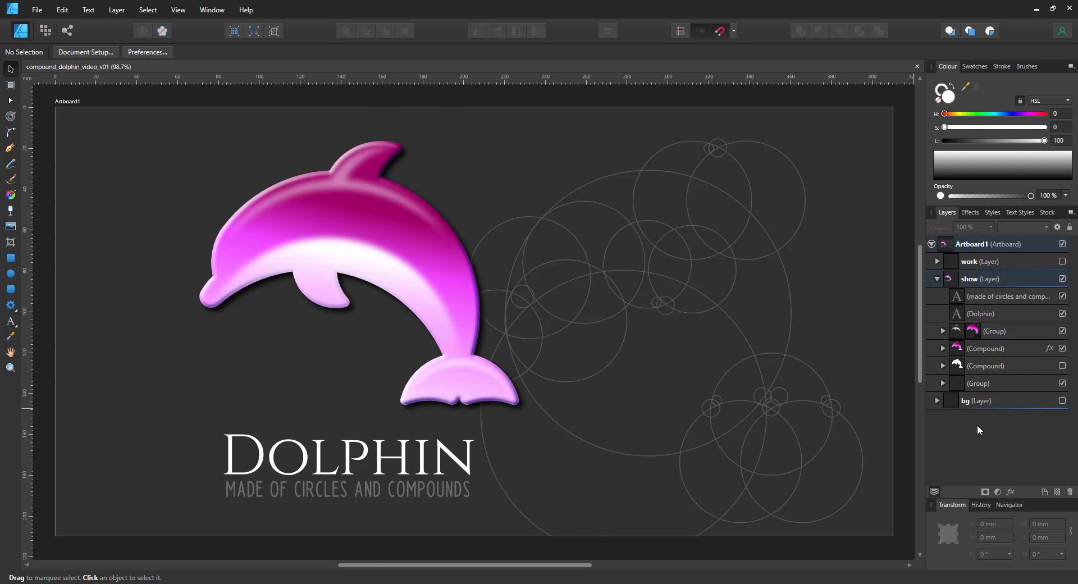
Toggle the visibility of the construction circles group and show the white dolphin compound in the show layer.
{"action": "left_click", "coordinate": [1062, 385]}
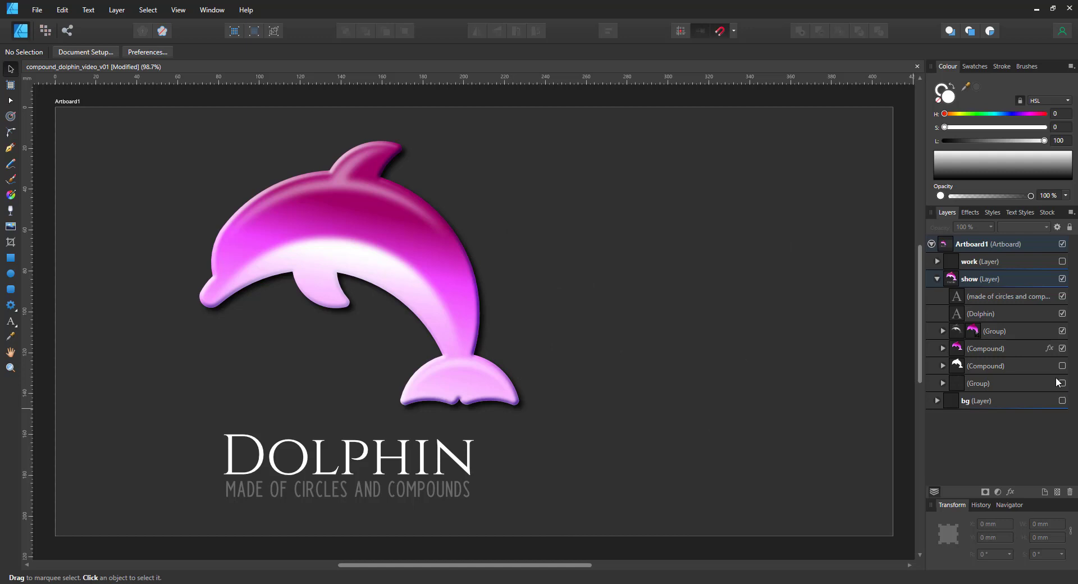
{"action": "left_click", "coordinate": [1055, 383]}
{"action": "left_click", "coordinate": [1063, 384]}
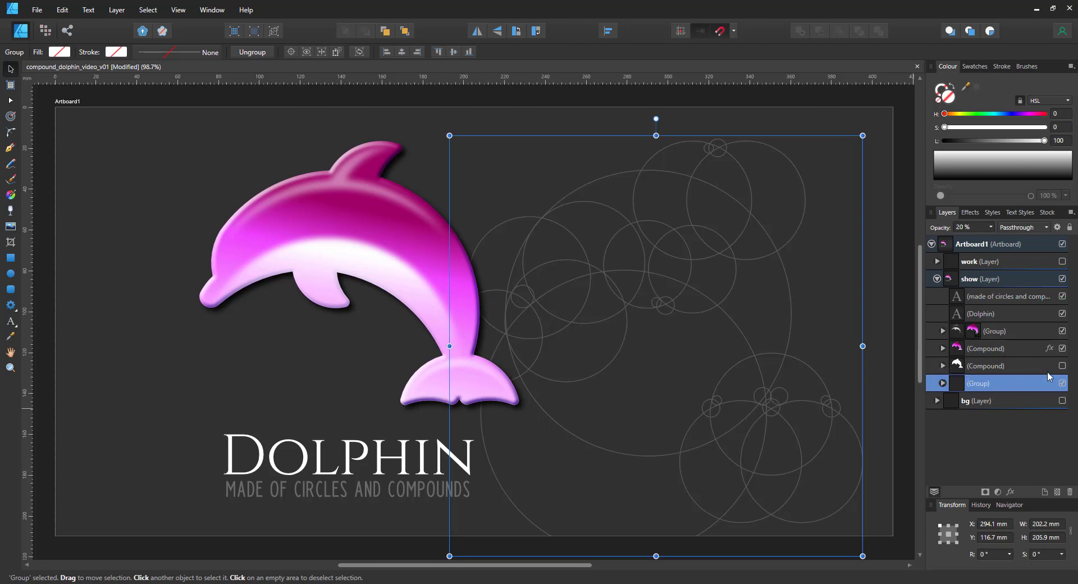
{"action": "left_click", "coordinate": [1044, 371]}
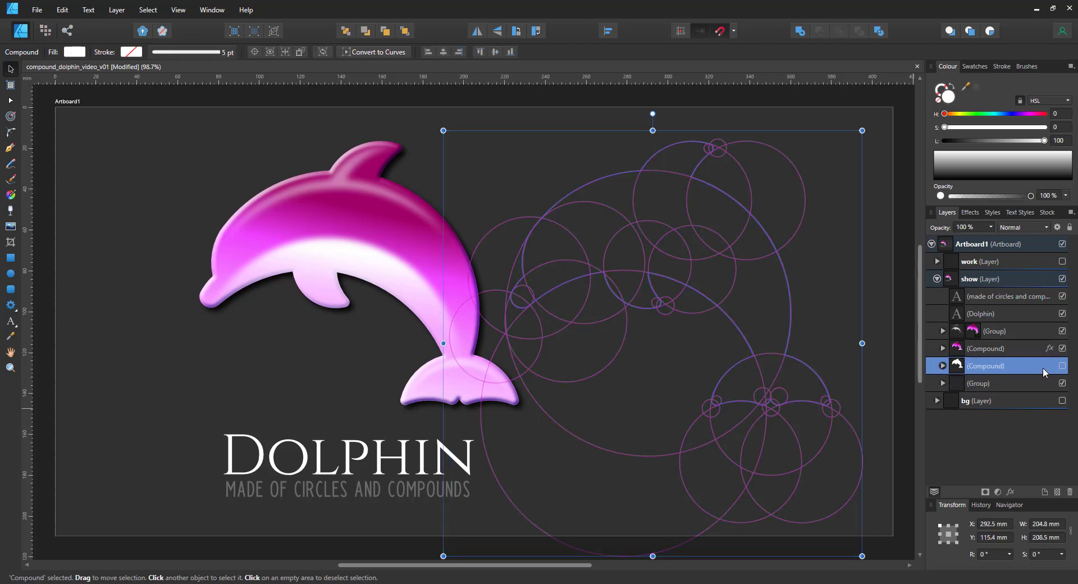
{"action": "left_click", "coordinate": [1062, 366]}
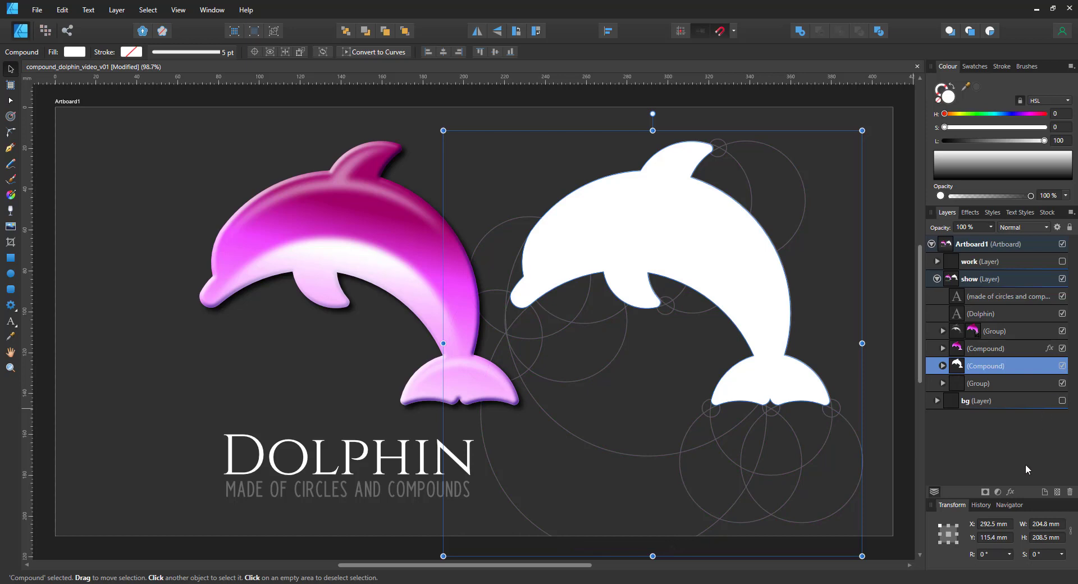
{"action": "key", "text": "3"}
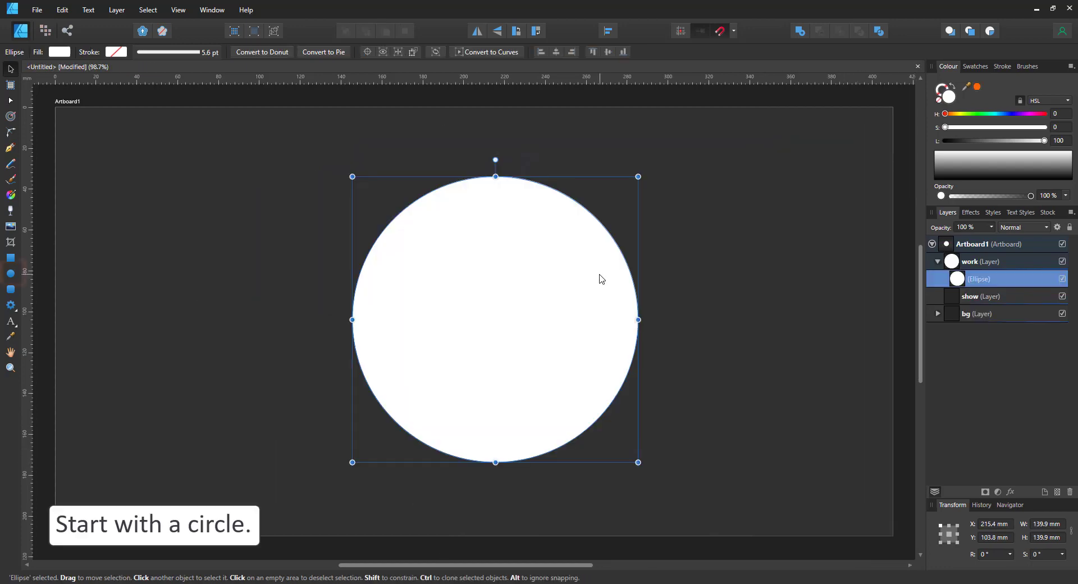
Duplicate the large circle, offset the copy about 12 mm left and 49 mm down, and subtract it as a compound.
{"action": "key", "text": "ctrl+d"}
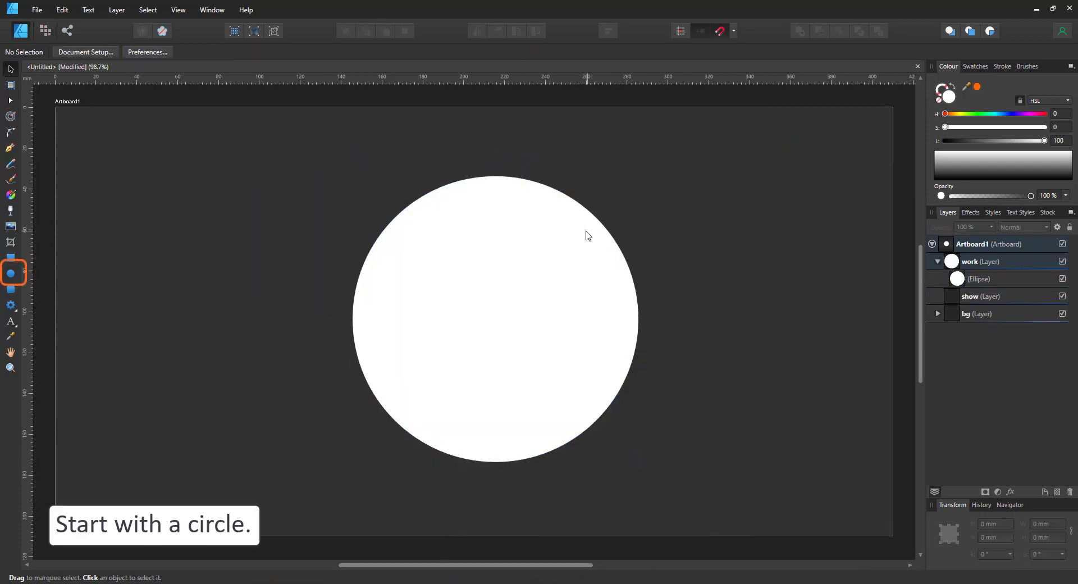
{"action": "left_click", "coordinate": [575, 230]}
{"action": "key", "text": "ctrl+j"}
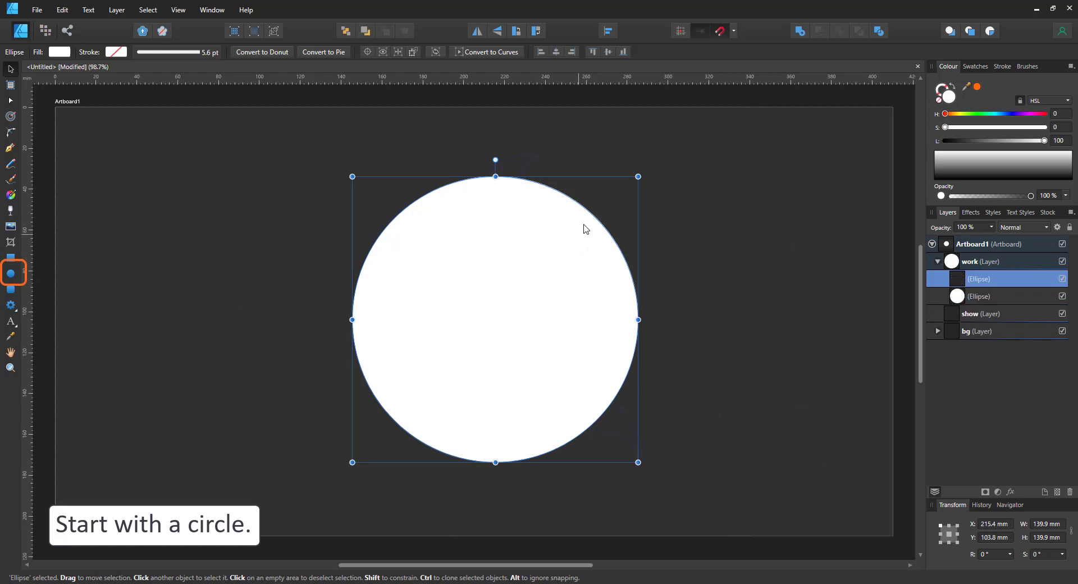
{"action": "left_click_drag", "start_coordinate": [585, 242], "coordinate": [554, 349]}
{"action": "left_click", "coordinate": [579, 266], "text": "shift"}
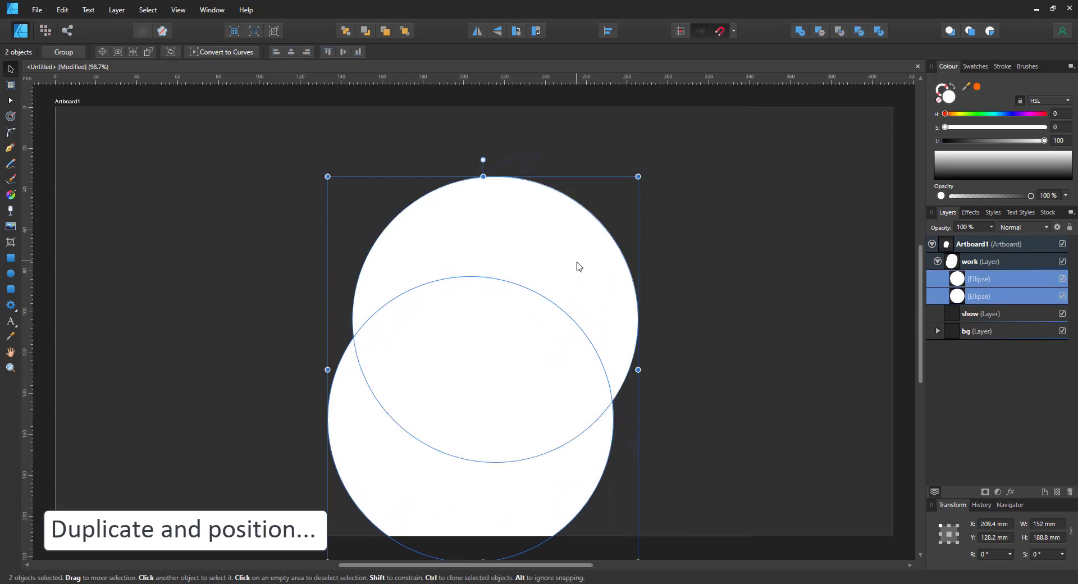
{"action": "left_click", "coordinate": [820, 31]}
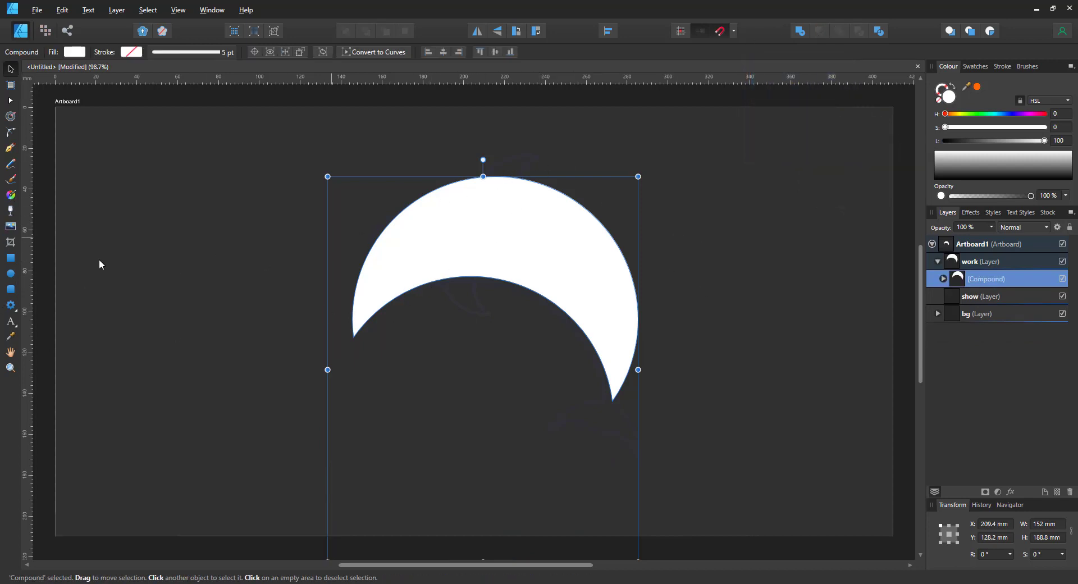
Draw a smaller white circle about 43 mm in diameter on the empty area right of the crescent body.
{"action": "left_click", "coordinate": [12, 273]}
{"action": "left_click_drag", "start_coordinate": [668, 177], "coordinate": [755, 264]}
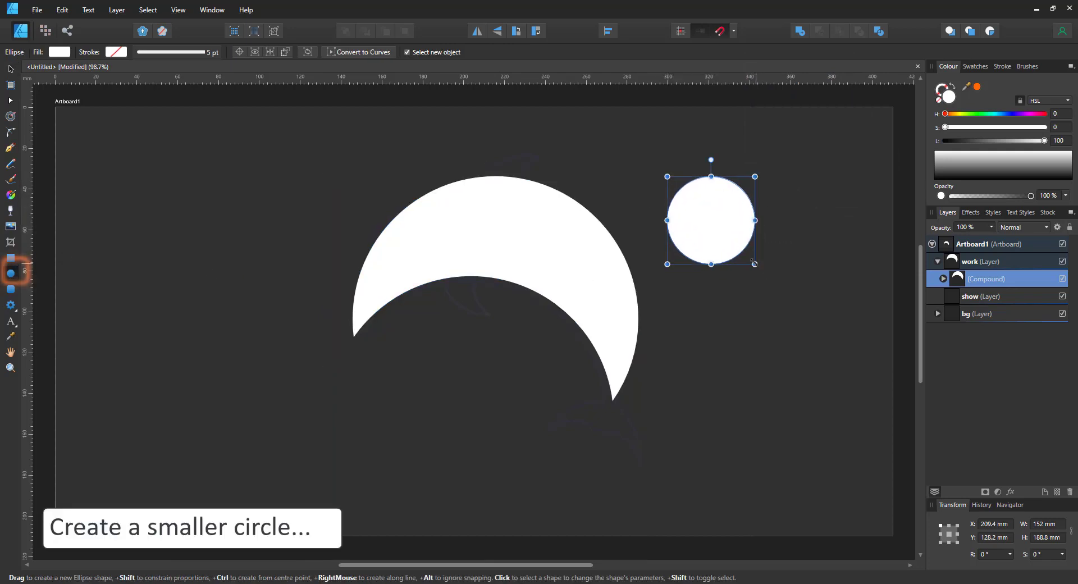
{"action": "left_click", "coordinate": [705, 307]}
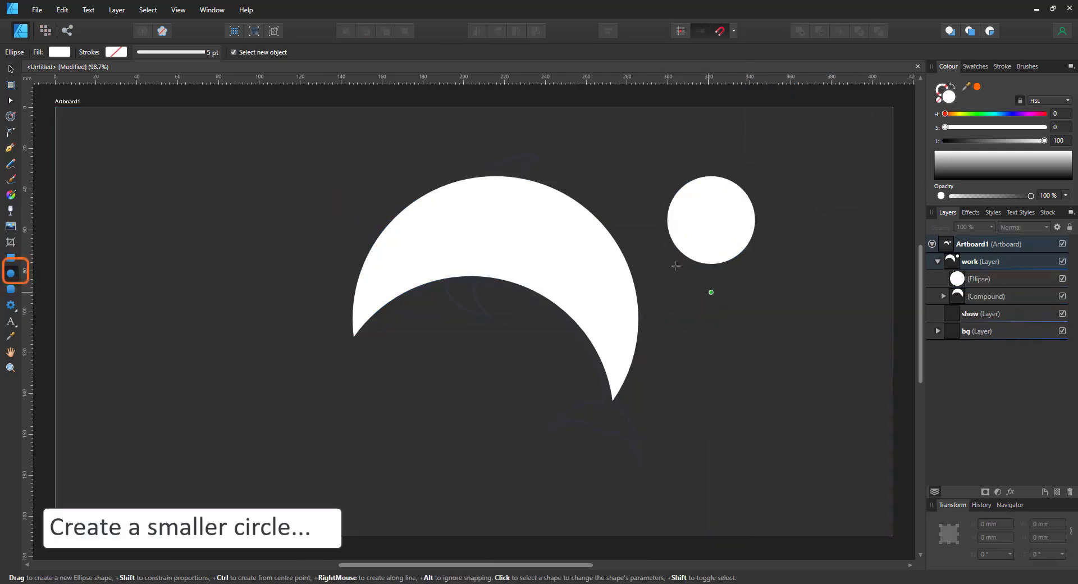
{"action": "left_click", "coordinate": [10, 69]}
Duplicate the small circle, offset the copy about 21 mm right and 6 mm up, and subtract it as a compound.
{"action": "left_click", "coordinate": [741, 219]}
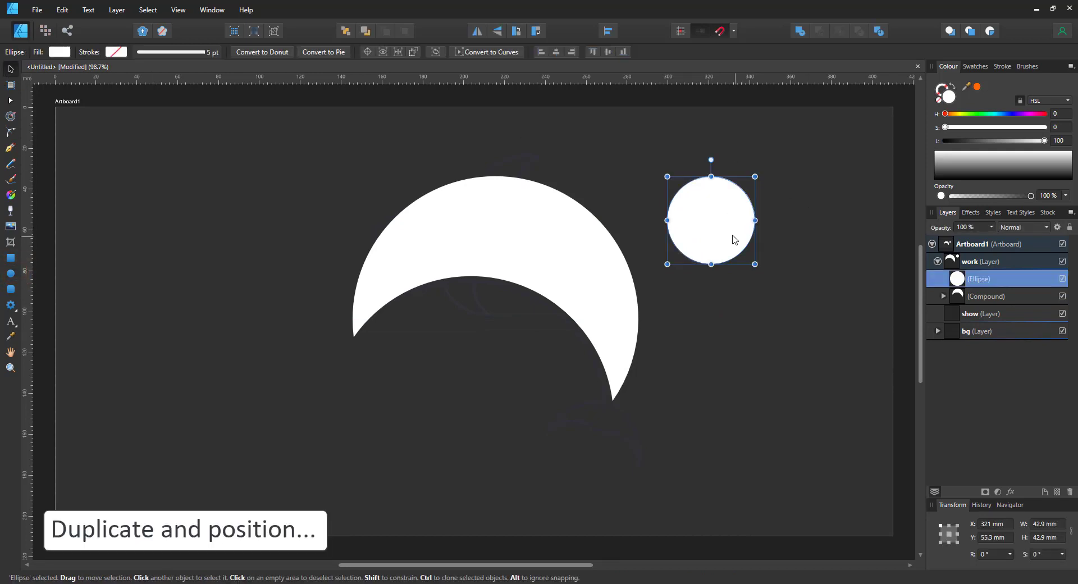
{"action": "key", "text": "ctrl+j"}
{"action": "left_click_drag", "start_coordinate": [713, 219], "coordinate": [758, 207]}
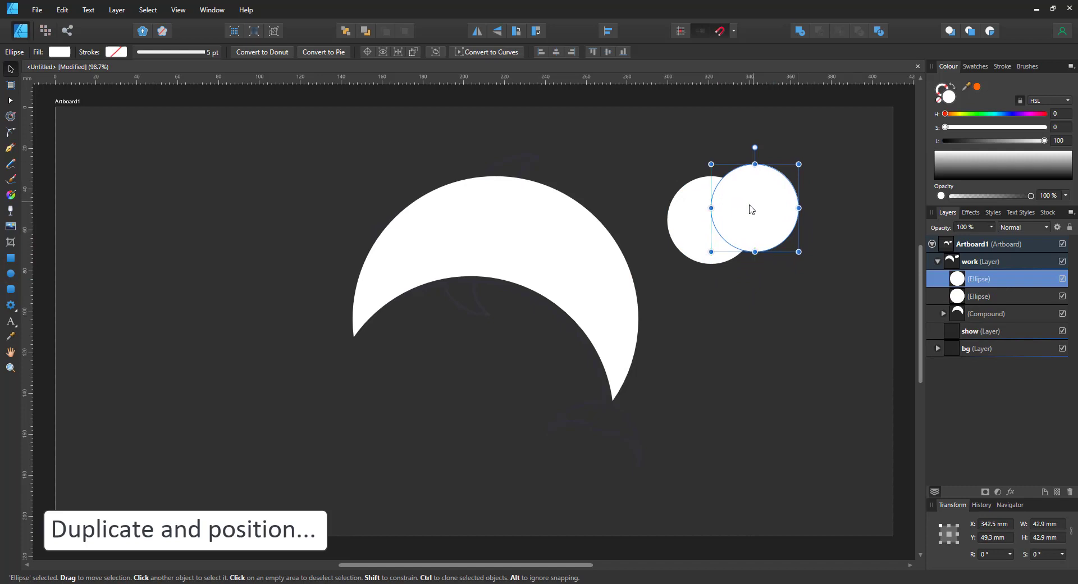
{"action": "left_click", "coordinate": [690, 214], "text": "shift"}
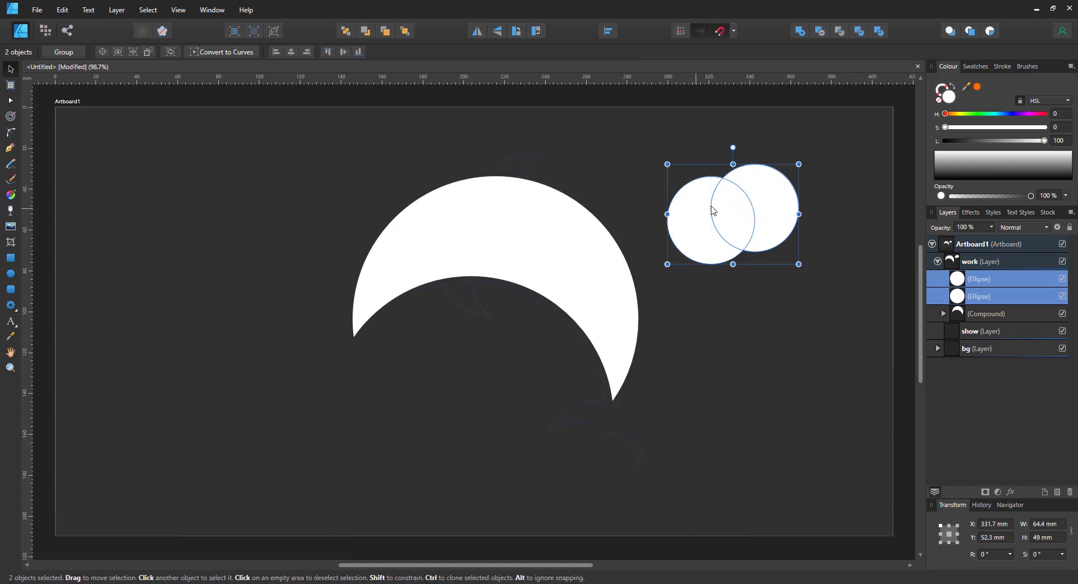
{"action": "left_click", "coordinate": [820, 30], "text": "alt"}
Place the small crescent on the dolphin's back as the dorsal fin and duplicate it to the belly edge as the lower fin.
{"action": "left_click_drag", "start_coordinate": [701, 238], "coordinate": [508, 208]}
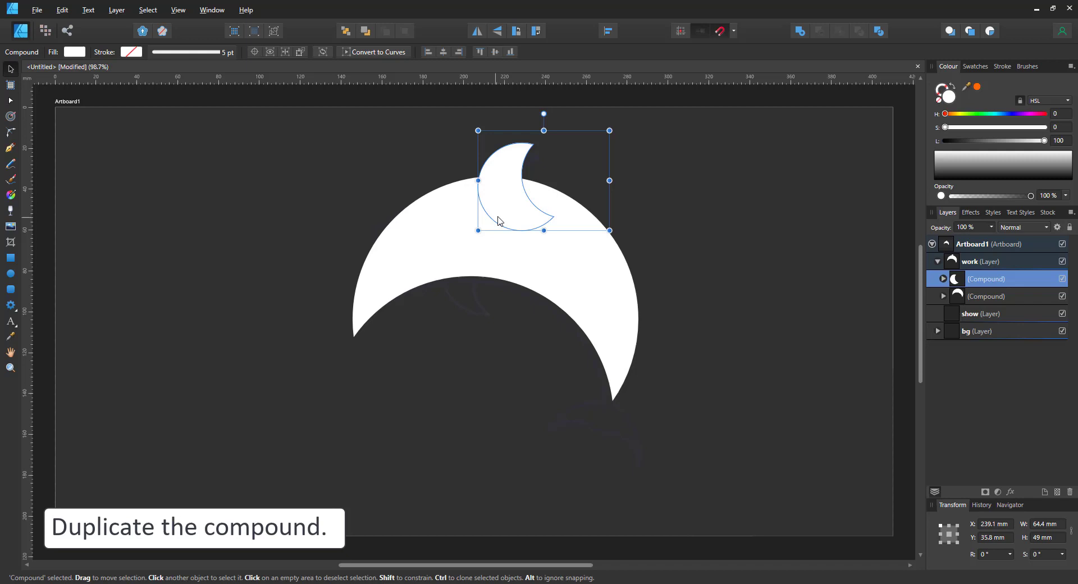
{"action": "key", "text": "ctrl+j"}
{"action": "left_click_drag", "start_coordinate": [498, 220], "coordinate": [486, 286]}
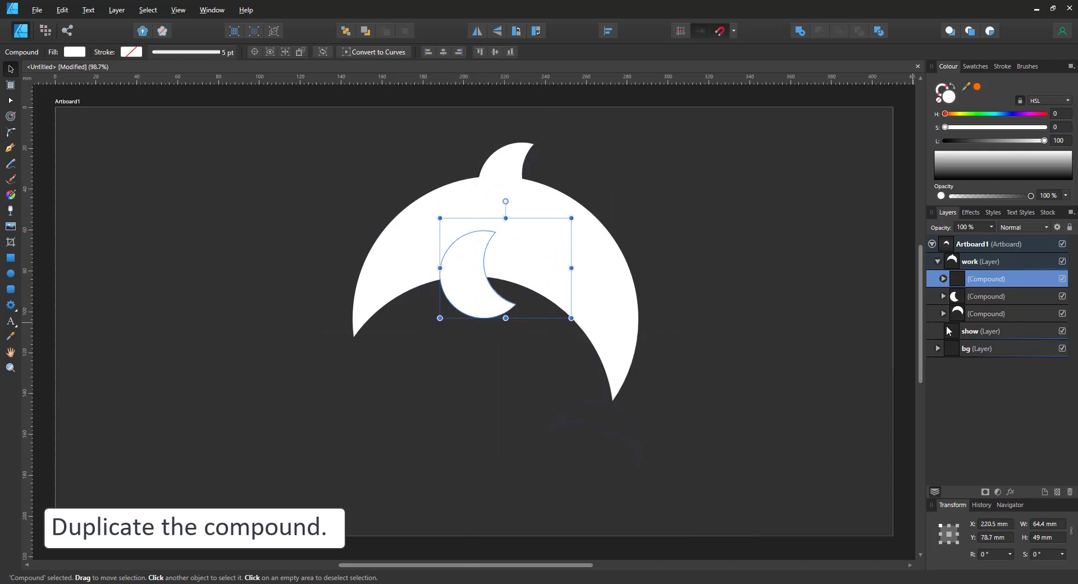
Reshape the belly fin by moving the subtracting circle inside its compound slightly downward.
{"action": "left_click", "coordinate": [944, 279]}
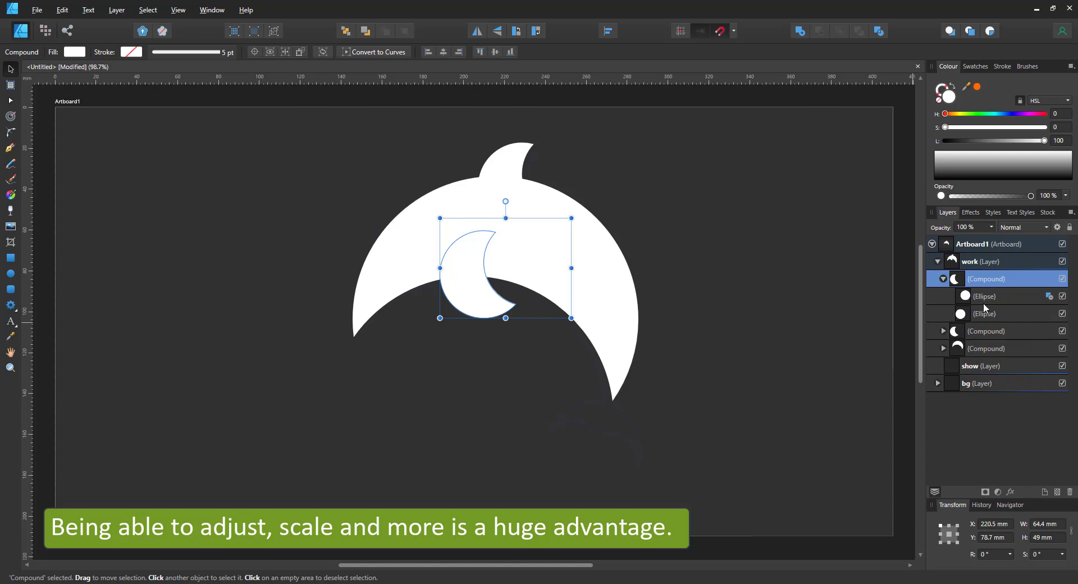
{"action": "left_click", "coordinate": [983, 298]}
{"action": "left_click_drag", "start_coordinate": [531, 263], "coordinate": [511, 285]}
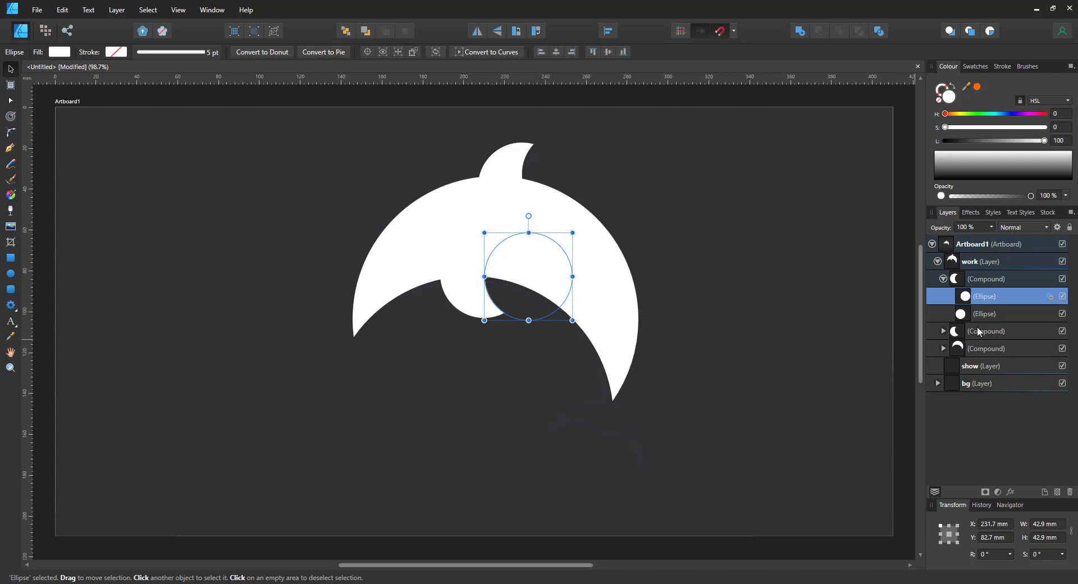
{"action": "left_click", "coordinate": [987, 281]}
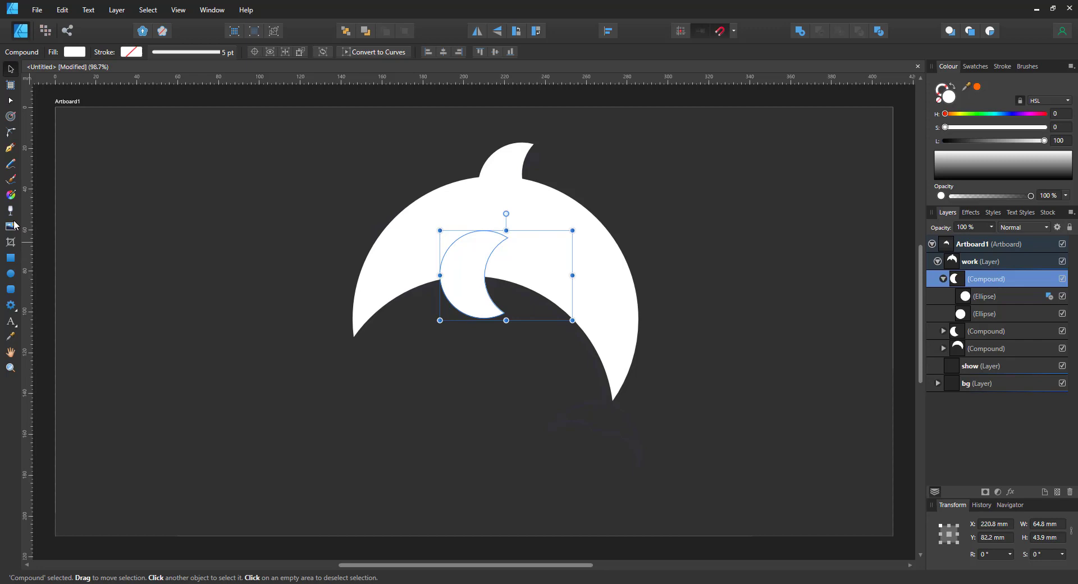
Draw a circle about 42 mm in diameter to the right of the body for the tail.
{"action": "left_click", "coordinate": [10, 274]}
{"action": "left_click_drag", "start_coordinate": [680, 245], "coordinate": [764, 331]}
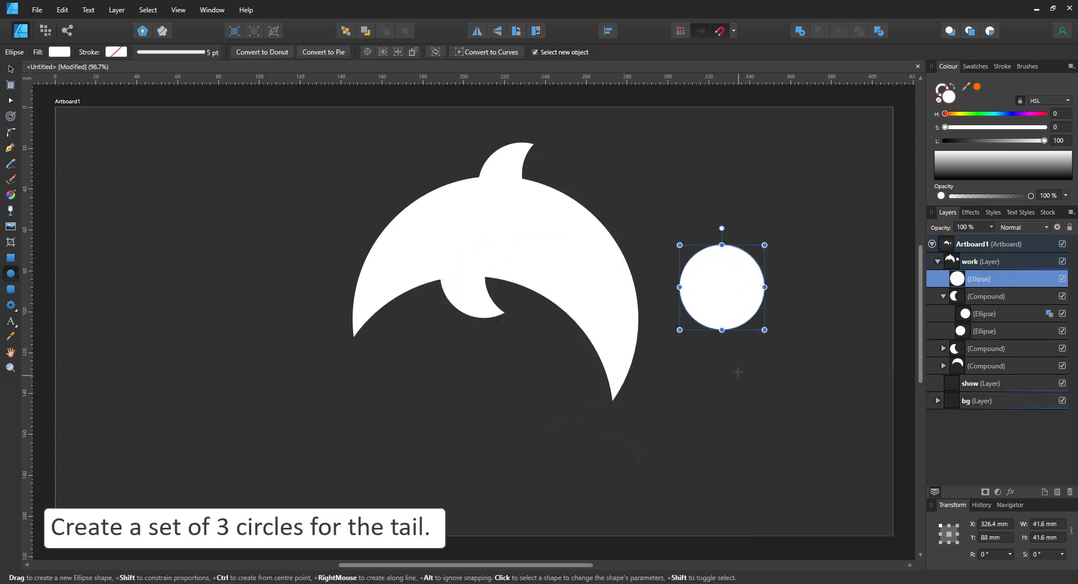
{"action": "left_click", "coordinate": [738, 371]}
{"action": "left_click", "coordinate": [10, 69]}
Clone the tail circle to its lower left and lower right, and subtract both copies from it as a compound.
{"action": "mouse_move", "coordinate": [729, 287]}
{"action": "left_mouse_down", "text": "ctrl"}
{"action": "mouse_move", "coordinate": [721, 320]}
{"action": "mouse_move", "coordinate": [738, 321]}
{"action": "mouse_move", "coordinate": [720, 321]}
{"action": "mouse_move", "coordinate": [770, 306]}
{"action": "mouse_move", "coordinate": [777, 318]}
{"action": "mouse_move", "coordinate": [744, 321]}
{"action": "left_mouse_up", "text": "ctrl"}
{"action": "key", "text": "ctrl+d"}
{"action": "left_click", "coordinate": [724, 321]}
{"action": "left_click", "coordinate": [714, 287], "text": "shift"}
{"action": "left_click", "coordinate": [779, 305]}
{"action": "left_click", "coordinate": [686, 311], "text": "shift"}
{"action": "left_click", "coordinate": [742, 264], "text": "shift"}
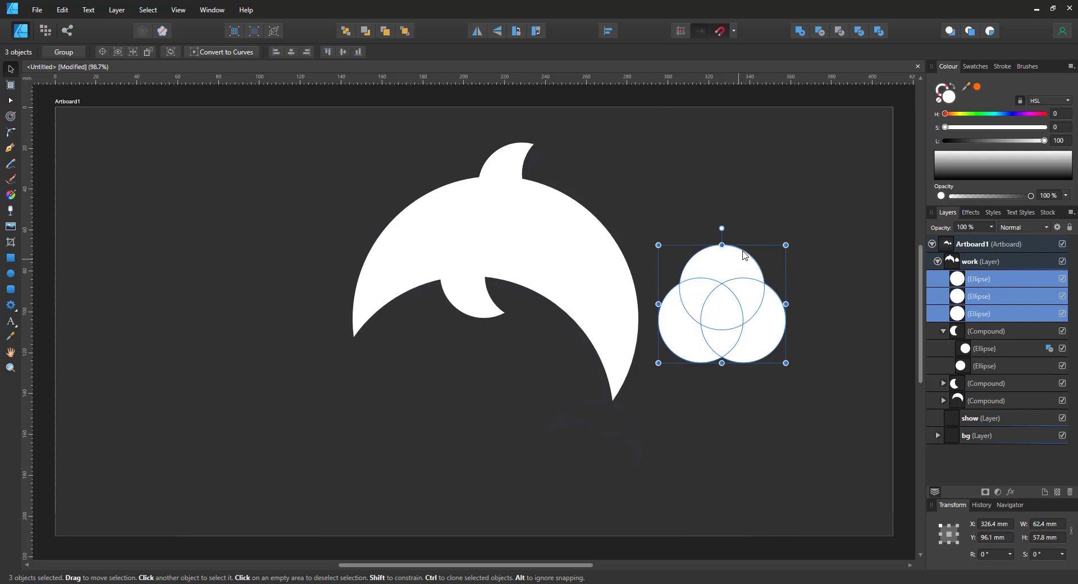
{"action": "left_click", "coordinate": [820, 31], "text": "alt"}
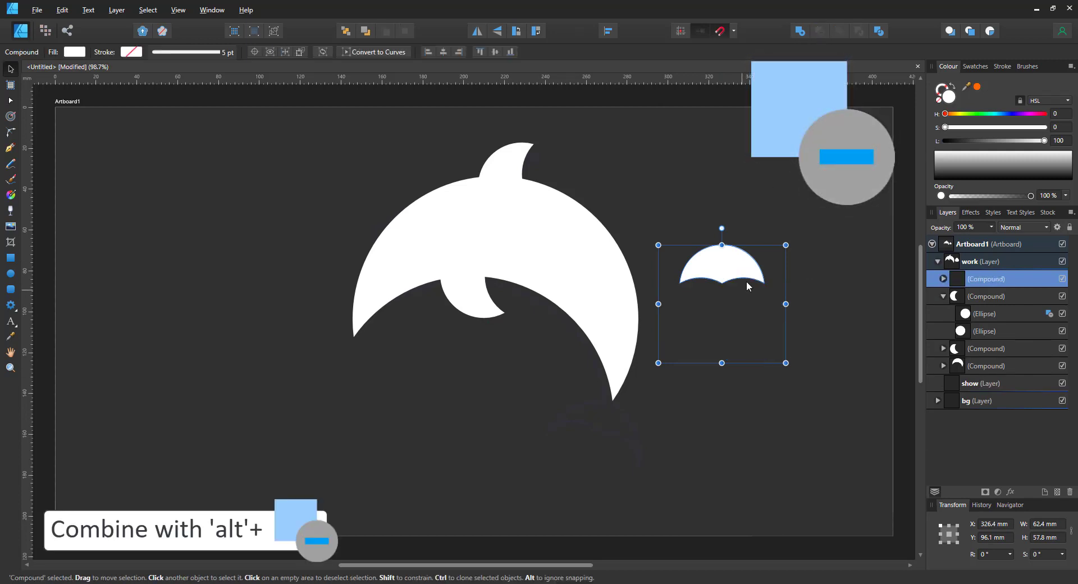
Scale the tail compound to about 90 mm wide and place it over the pointed rear end of the body.
{"action": "left_click_drag", "start_coordinate": [786, 245], "coordinate": [634, 396]}
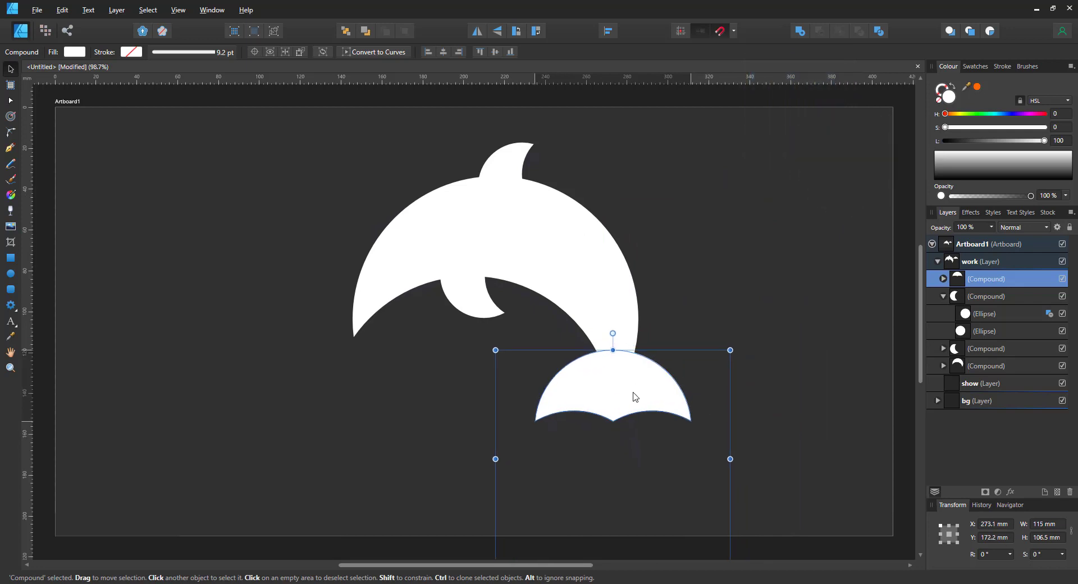
{"action": "left_click_drag", "start_coordinate": [730, 350], "coordinate": [711, 360]}
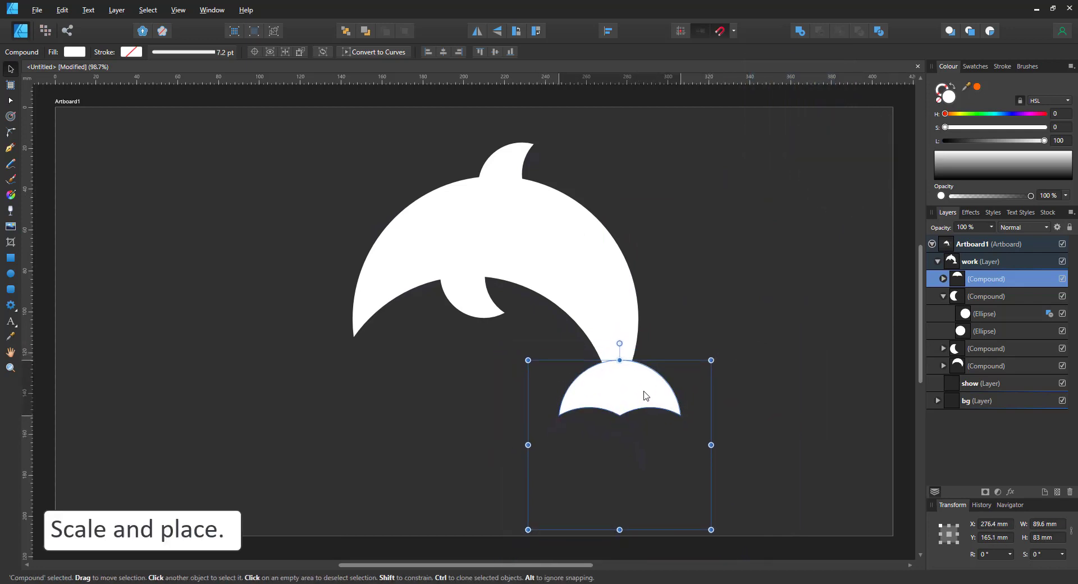
{"action": "left_click_drag", "start_coordinate": [645, 396], "coordinate": [643, 395]}
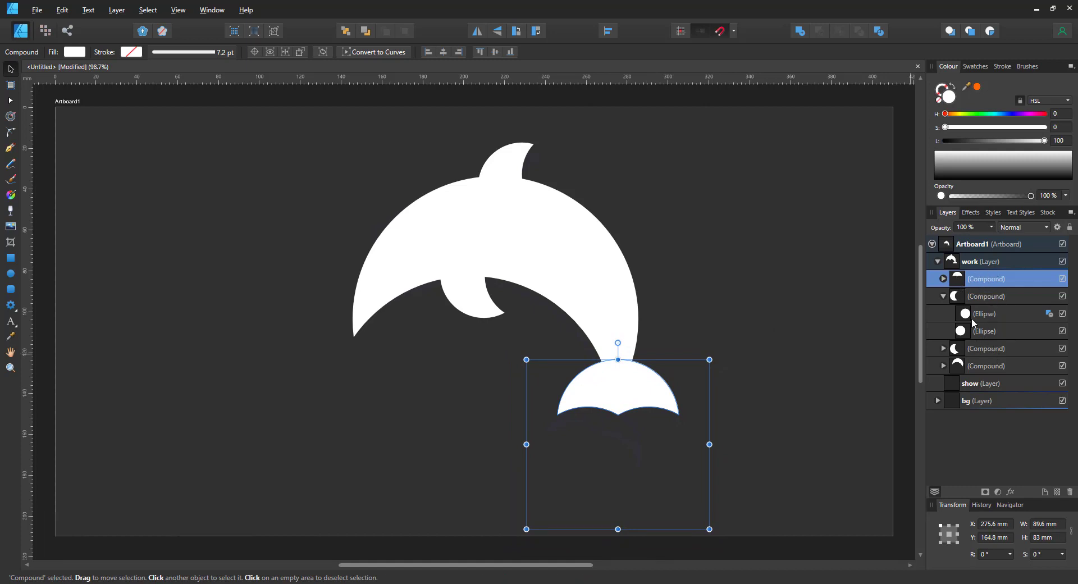
Combine the tail, belly fin, dorsal fin and body compounds into one compound with Add.
{"action": "left_click", "coordinate": [476, 304], "text": "shift"}
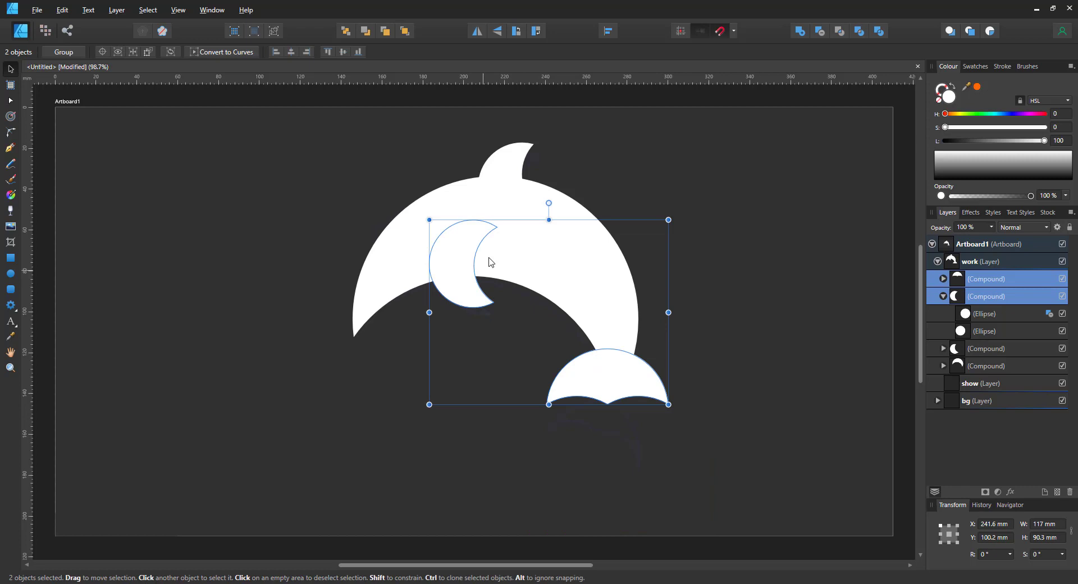
{"action": "left_click", "coordinate": [503, 183], "text": "shift"}
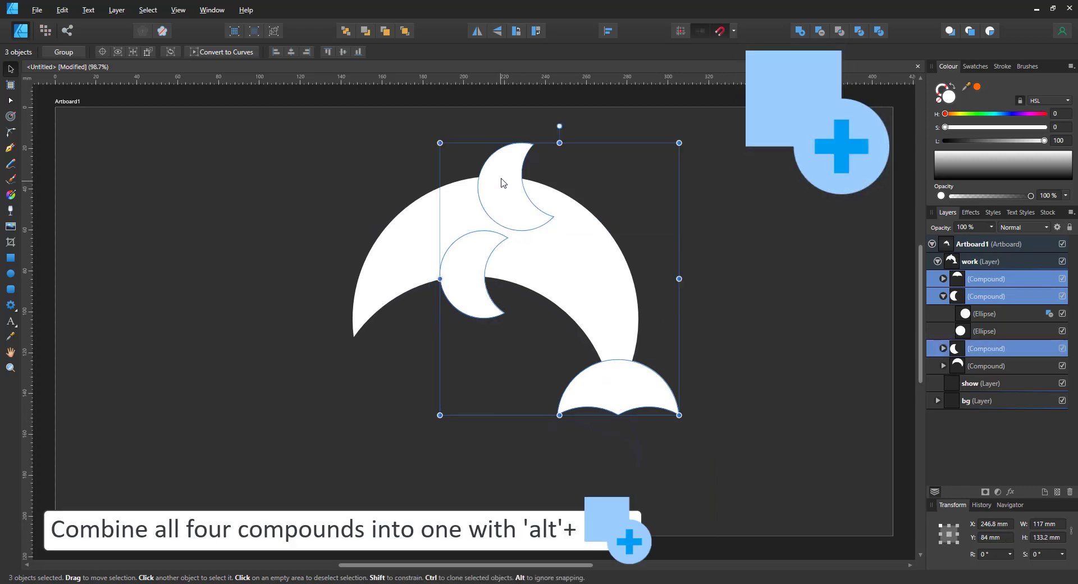
{"action": "left_click", "coordinate": [566, 212], "text": "shift"}
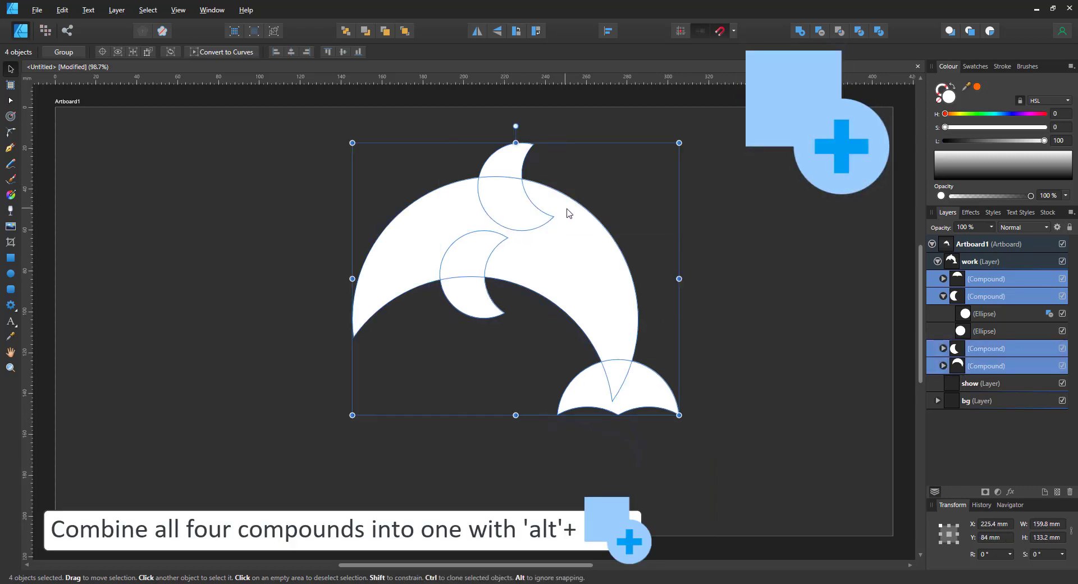
{"action": "left_click", "coordinate": [800, 34], "text": "alt"}
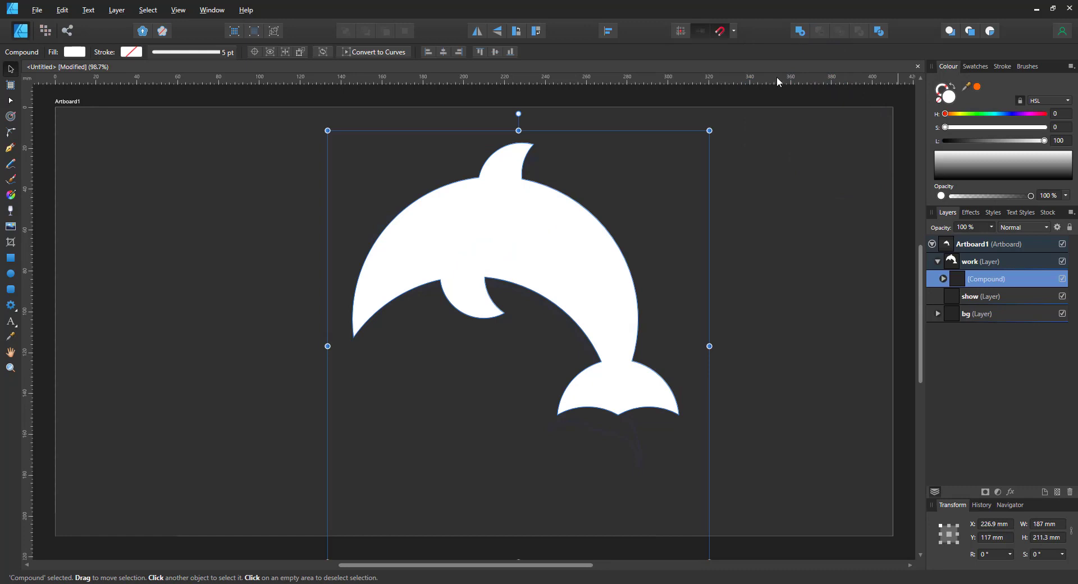
Adjust the dorsal fin's circles inside the combined dolphin compound to make the fin wider and lower.
{"action": "left_click", "coordinate": [944, 279]}
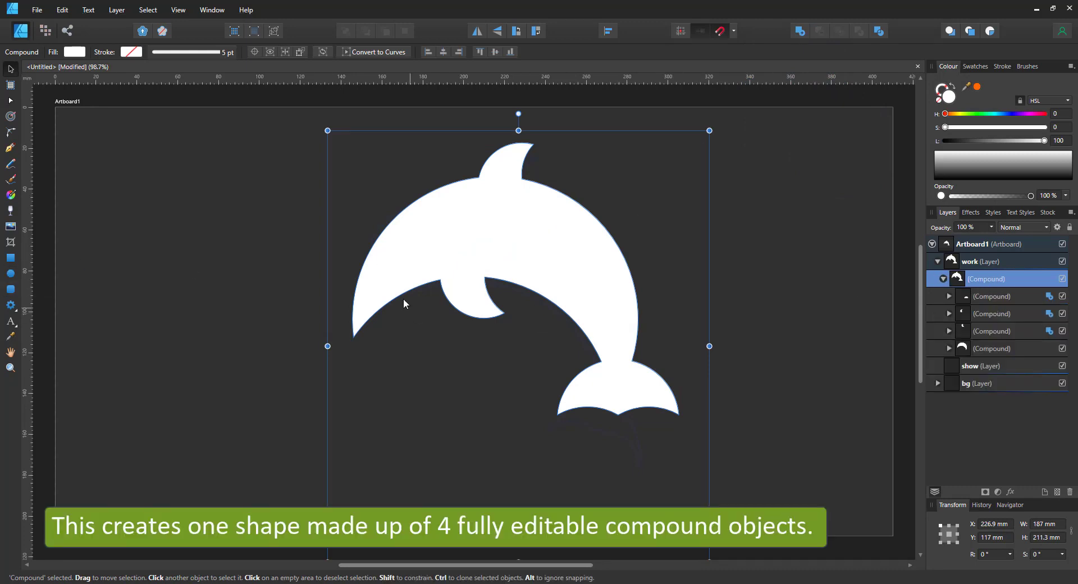
{"action": "left_click", "coordinate": [7, 274]}
{"action": "left_click", "coordinate": [11, 69]}
{"action": "double_click", "coordinate": [513, 164]}
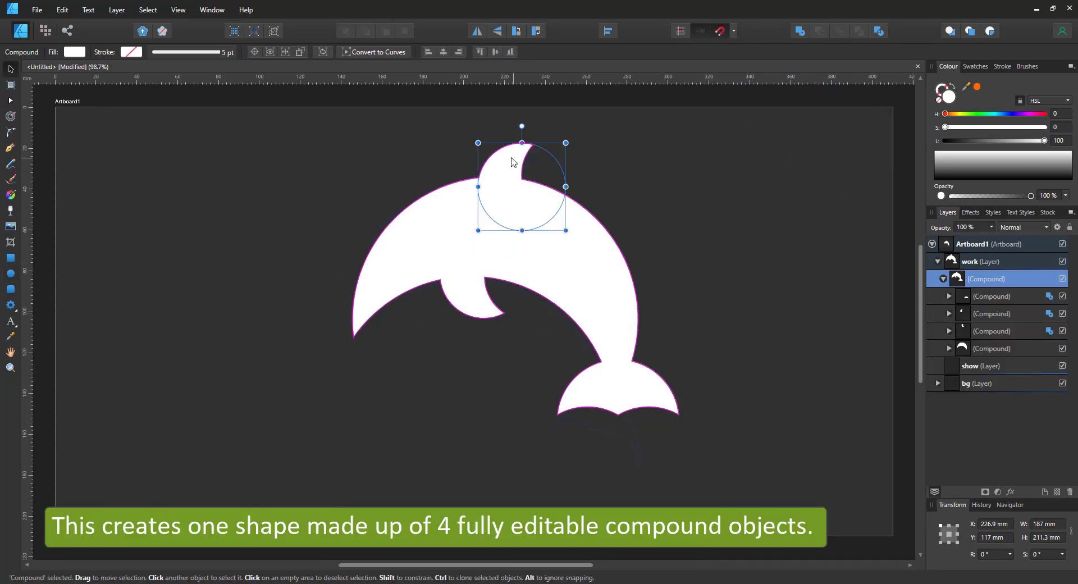
{"action": "left_click", "coordinate": [981, 332]}
{"action": "left_click_drag", "start_coordinate": [609, 231], "coordinate": [630, 240]}
{"action": "mouse_move", "coordinate": [506, 157]}
{"action": "left_mouse_down"}
{"action": "mouse_move", "coordinate": [515, 178]}
{"action": "mouse_move", "coordinate": [506, 173]}
{"action": "left_mouse_up"}
Draw a circle about 15 mm in diameter over the snout and move it out of the compound, above the work layer.
{"action": "left_click", "coordinate": [10, 273]}
{"action": "mouse_move", "coordinate": [336, 276]}
{"action": "left_mouse_down"}
{"action": "mouse_move", "coordinate": [371, 311]}
{"action": "mouse_move", "coordinate": [348, 330]}
{"action": "mouse_move", "coordinate": [335, 318]}
{"action": "mouse_move", "coordinate": [334, 332]}
{"action": "mouse_move", "coordinate": [385, 282]}
{"action": "left_mouse_up"}
{"action": "key", "text": "v"}
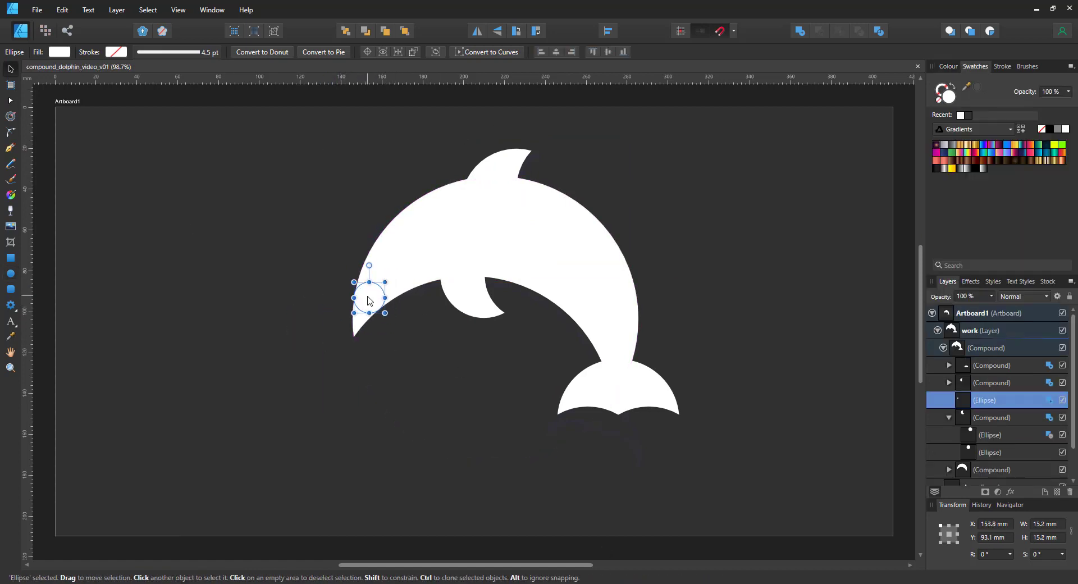
{"action": "left_click_drag", "start_coordinate": [989, 397], "coordinate": [985, 321]}
Fill the small snout circle with orange.
{"action": "left_click", "coordinate": [949, 66]}
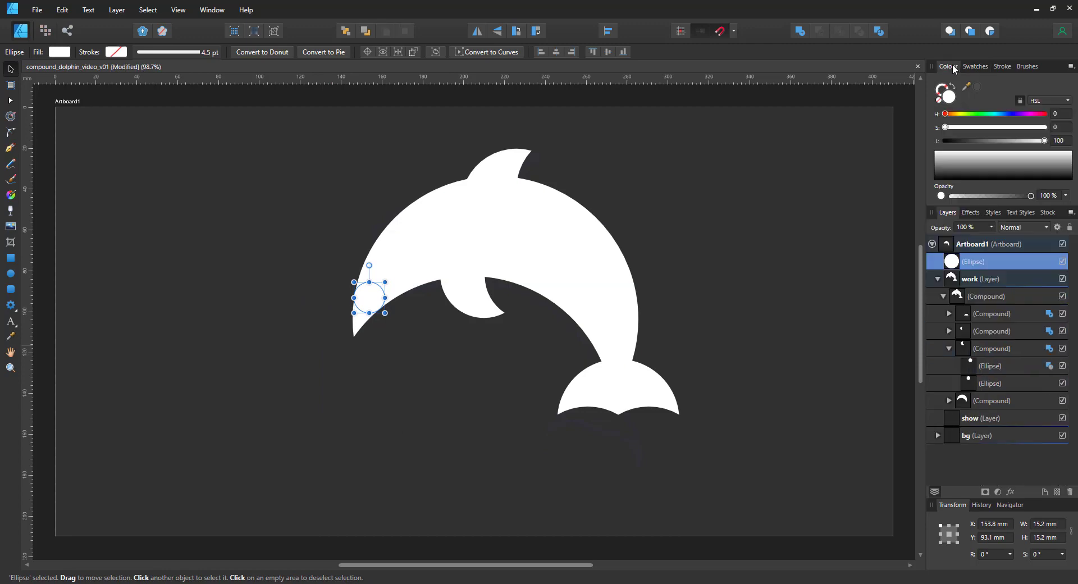
{"action": "left_click", "coordinate": [1045, 127]}
{"action": "left_click", "coordinate": [999, 140]}
Duplicate the tail compound inside the combined dolphin compound.
{"action": "left_click", "coordinate": [629, 385]}
{"action": "left_click", "coordinate": [992, 313]}
{"action": "key", "text": "alt"}
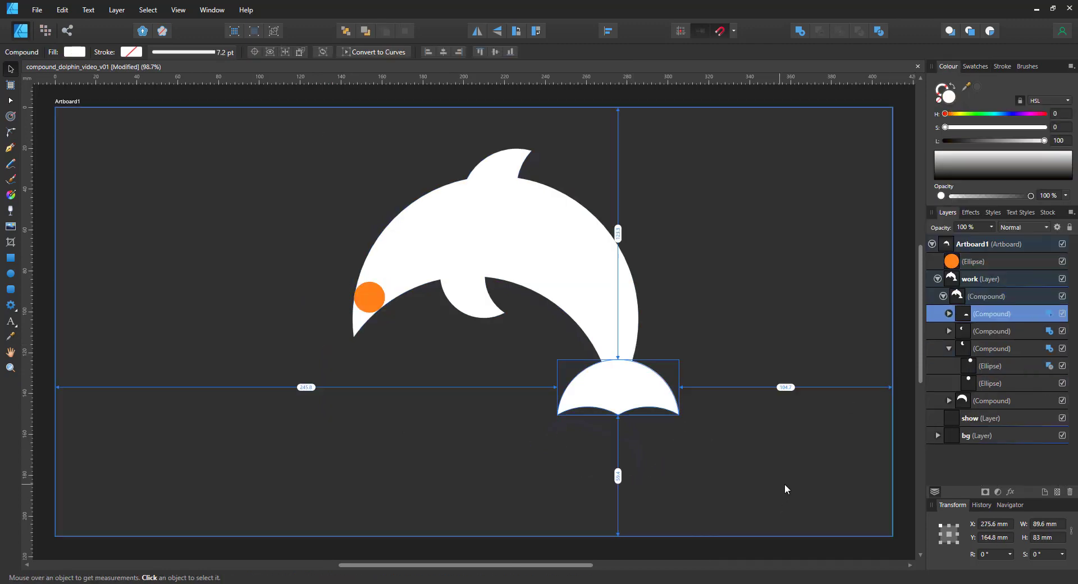
{"action": "left_click", "coordinate": [599, 383]}
{"action": "left_click", "coordinate": [992, 313]}
{"action": "key", "text": "ctrl+j"}
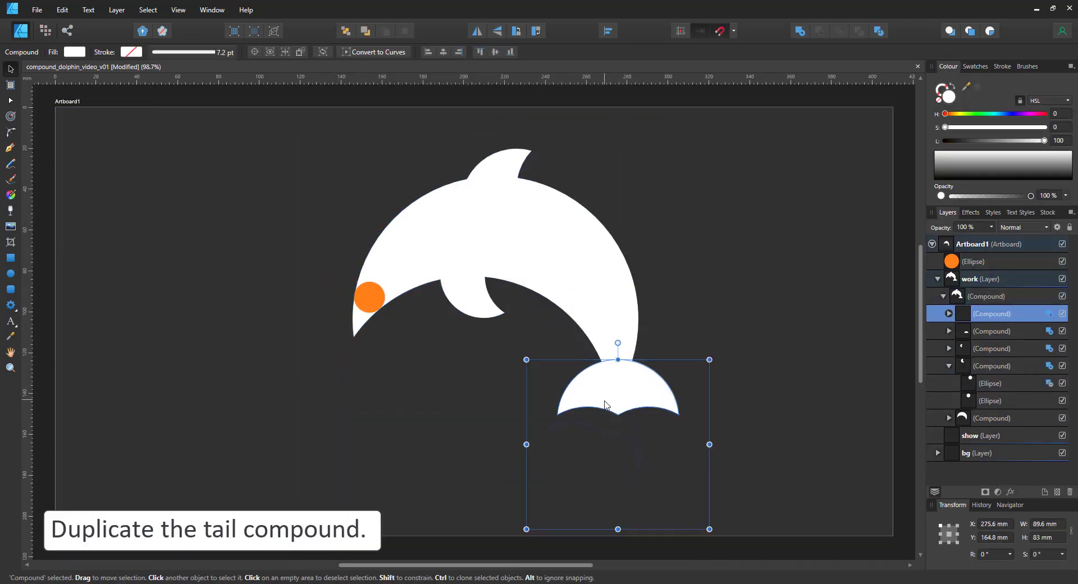
Move the duplicated tail compound over the dolphin's head and rotate it to 73° so it overlaps the forehead.
{"action": "left_click_drag", "start_coordinate": [604, 400], "coordinate": [371, 239]}
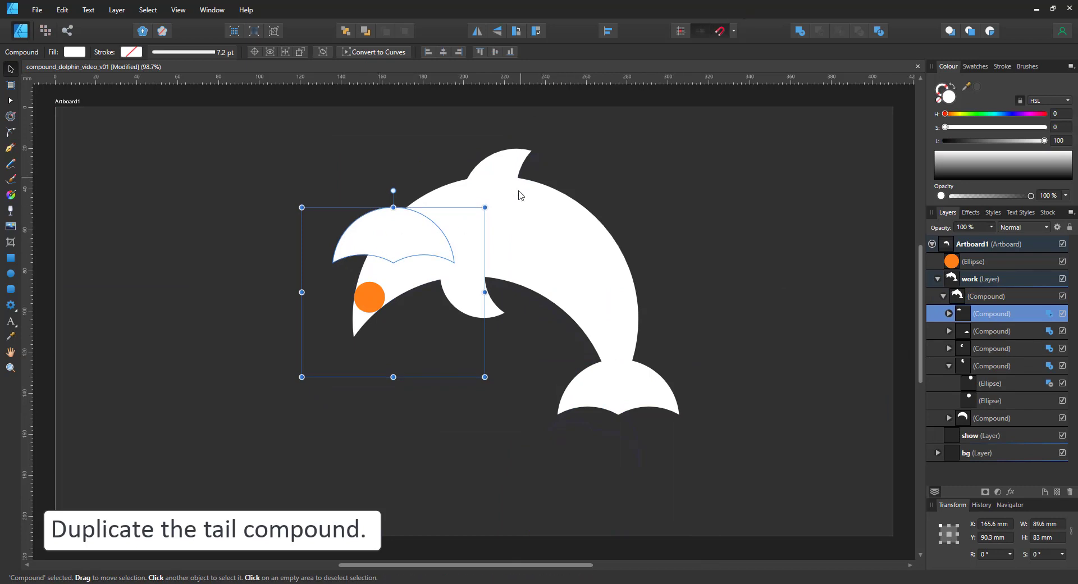
{"action": "left_click_drag", "start_coordinate": [490, 208], "coordinate": [338, 168]}
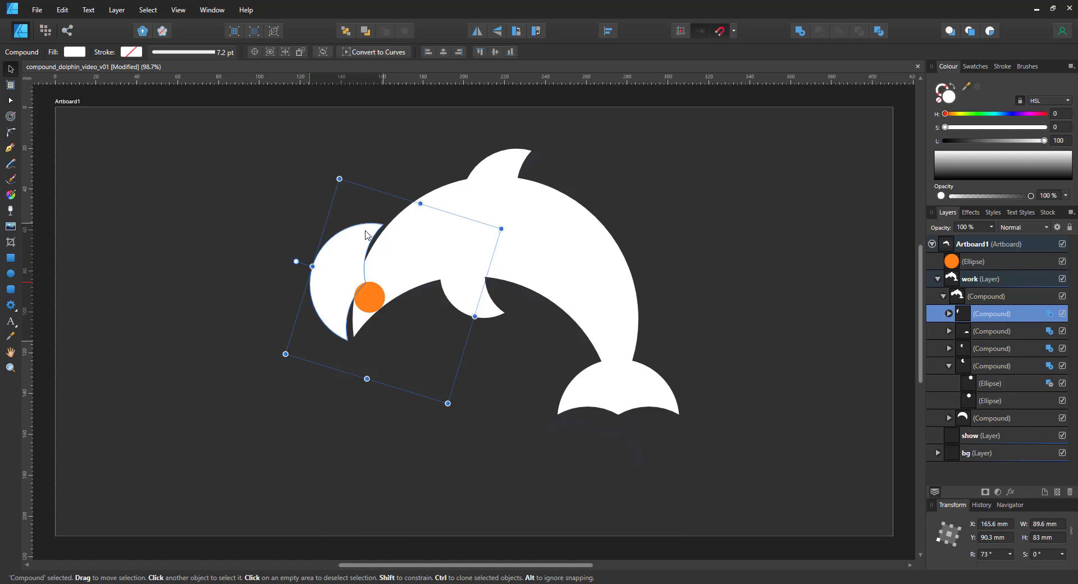
{"action": "left_click_drag", "start_coordinate": [365, 242], "coordinate": [376, 232]}
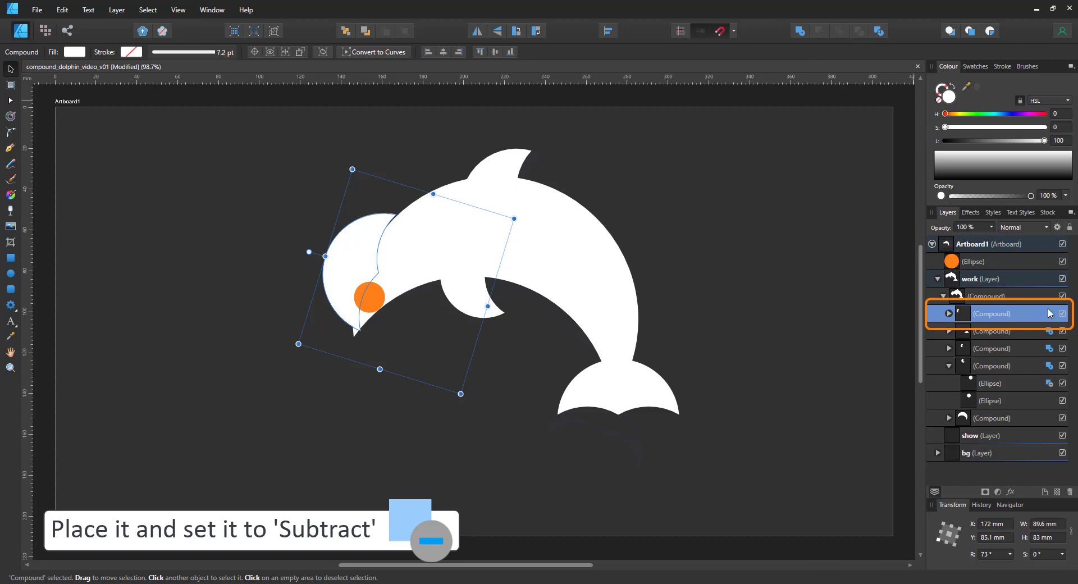
Set the rotated tail compound to Subtract and shift it slightly outward so it carves the forehead and snout.
{"action": "left_click", "coordinate": [1050, 313]}
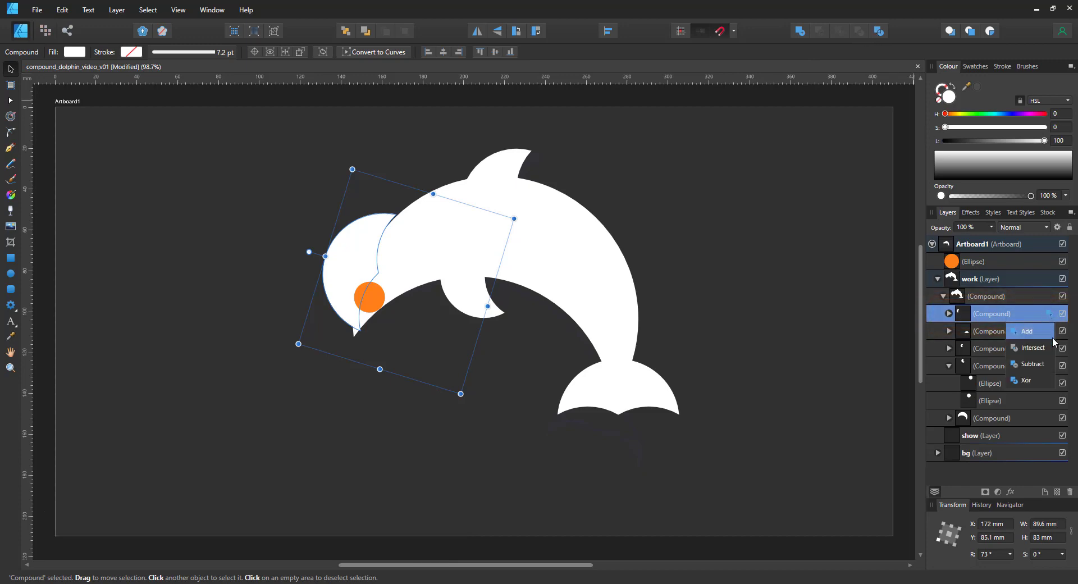
{"action": "left_click", "coordinate": [1029, 367]}
{"action": "left_click_drag", "start_coordinate": [370, 248], "coordinate": [362, 250]}
{"action": "key", "text": "z"}
{"action": "double_click", "coordinate": [372, 228]}
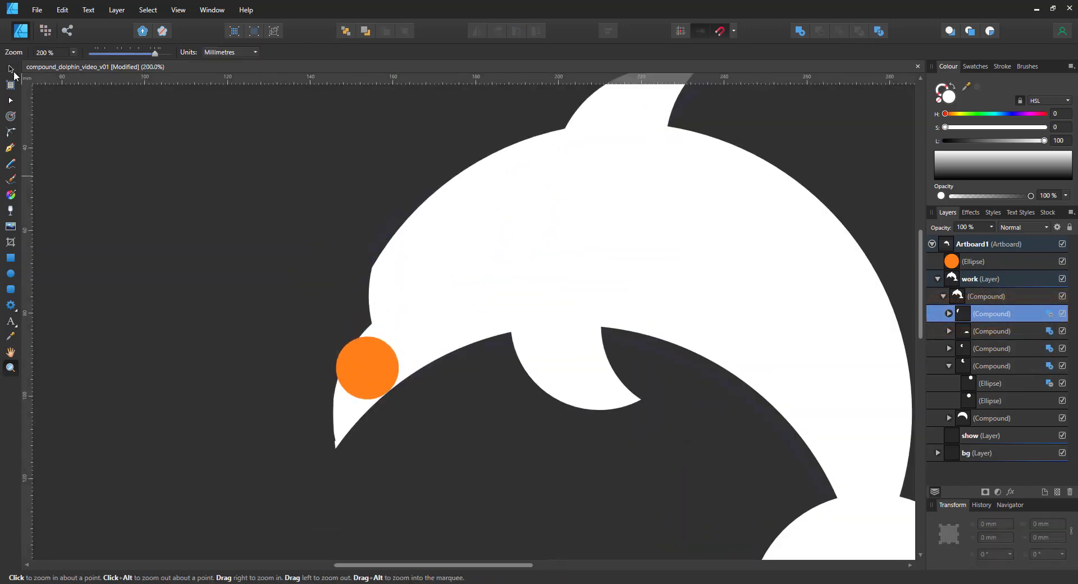
{"action": "left_click", "coordinate": [12, 70]}
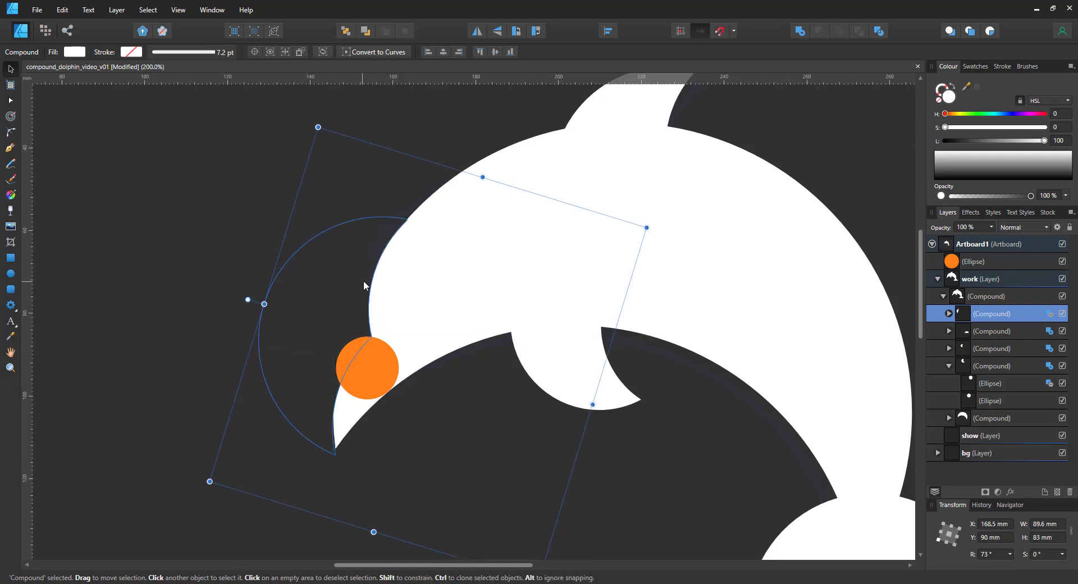
Move the orange circle toward the snout tip and shrink it to about 9.7 mm so it fits the snout's width.
{"action": "left_click", "coordinate": [386, 371]}
{"action": "mouse_move", "coordinate": [376, 379]}
{"action": "left_mouse_down"}
{"action": "mouse_move", "coordinate": [356, 445]}
{"action": "mouse_move", "coordinate": [373, 390]}
{"action": "left_mouse_up"}
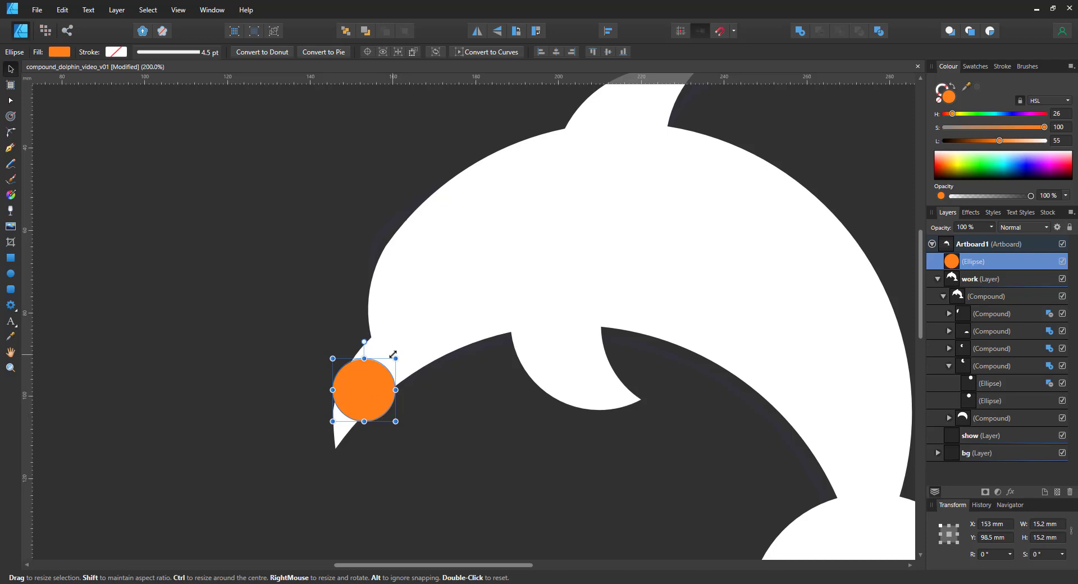
{"action": "left_click_drag", "start_coordinate": [393, 355], "coordinate": [369, 393]}
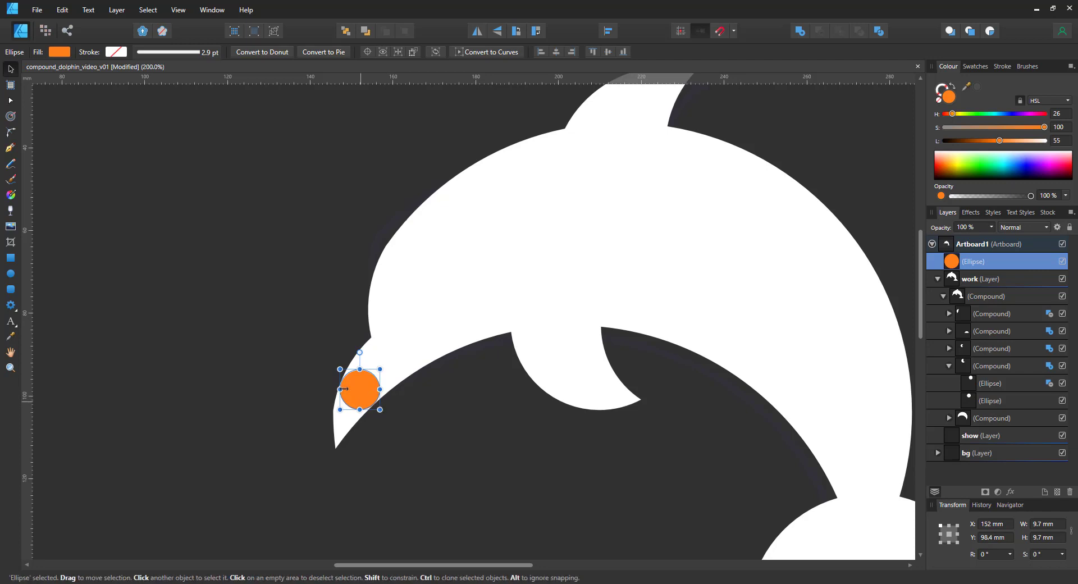
{"action": "key", "text": "alt"}
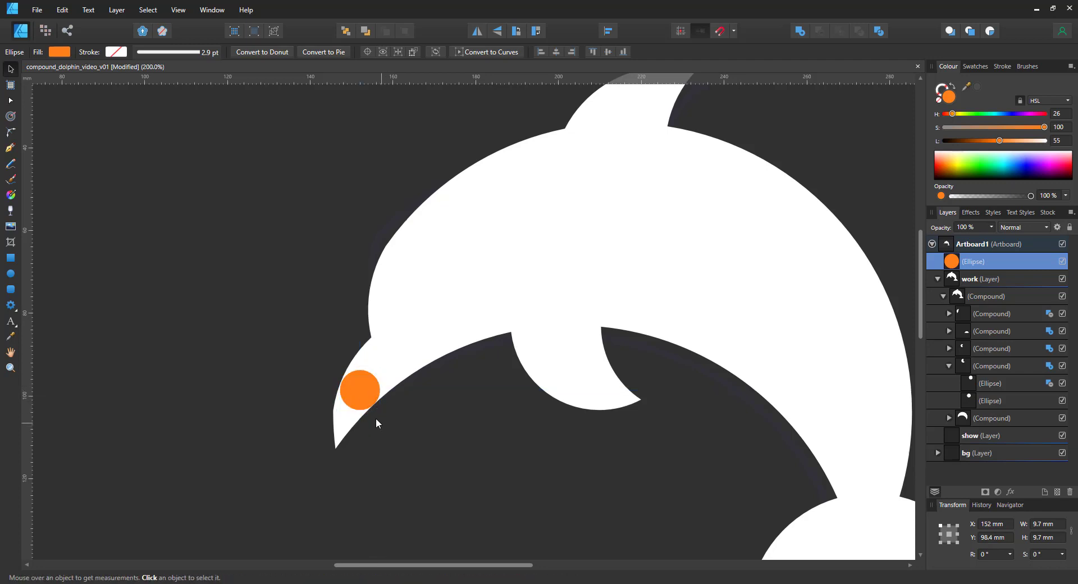
{"action": "left_click", "coordinate": [376, 418]}
Place a copy about 45 mm wide behind the small snout circle and subtract the small circle from it as an editable compound.
{"action": "left_click", "coordinate": [364, 389]}
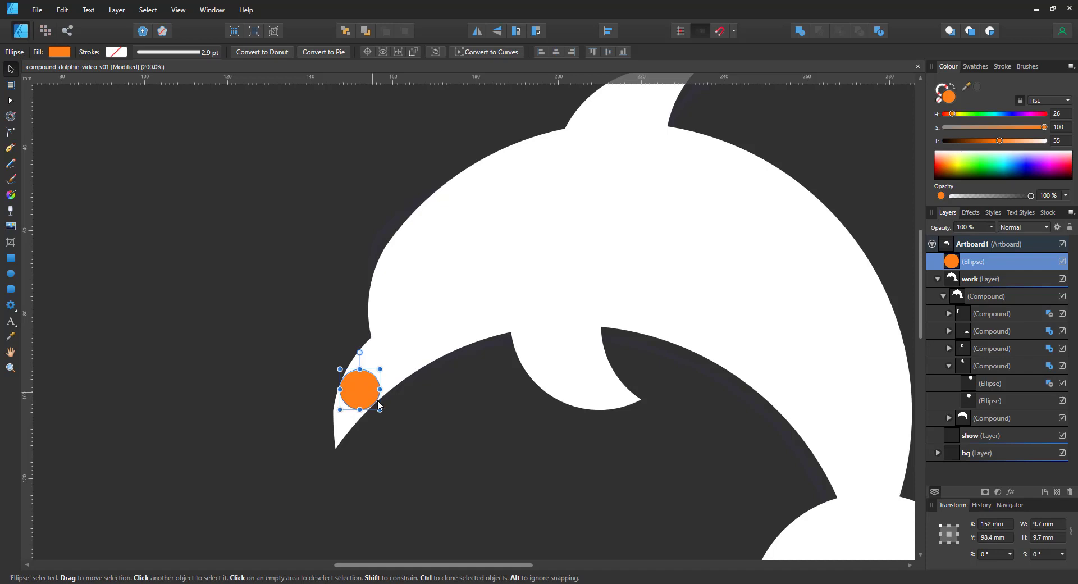
{"action": "left_click_drag", "start_coordinate": [357, 393], "coordinate": [383, 372]}
{"action": "left_click_drag", "start_coordinate": [352, 452], "coordinate": [396, 454]}
{"action": "key", "text": "ctrl+bracketleft"}
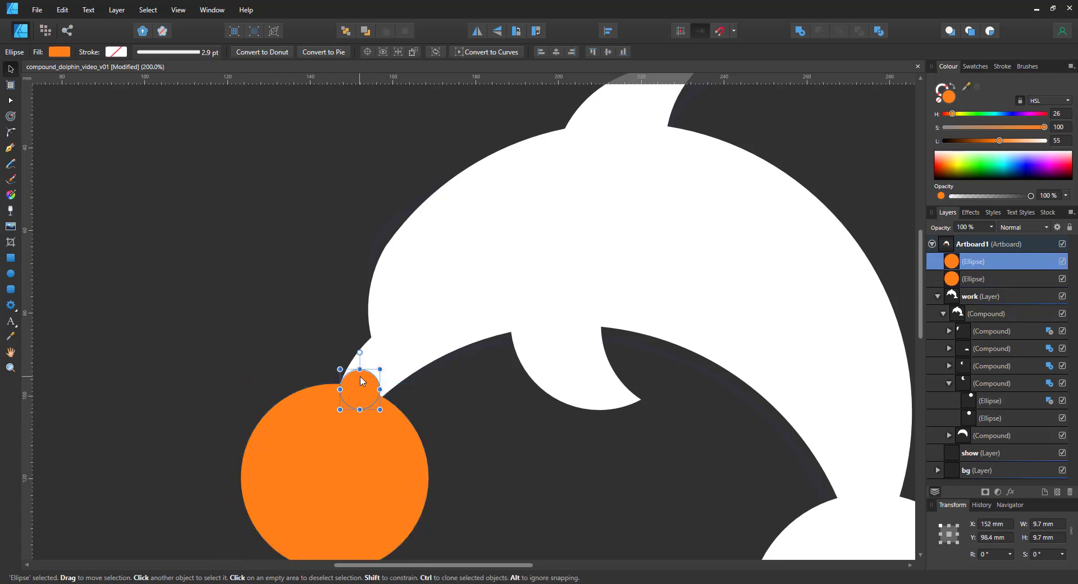
{"action": "left_click", "coordinate": [354, 438], "text": "shift"}
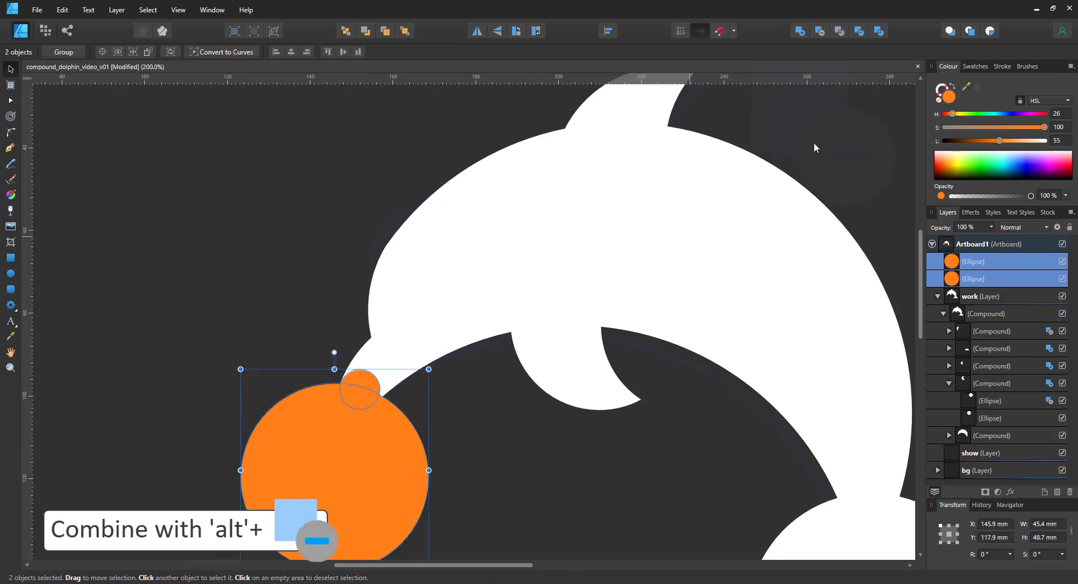
{"action": "left_click", "coordinate": [820, 31]}
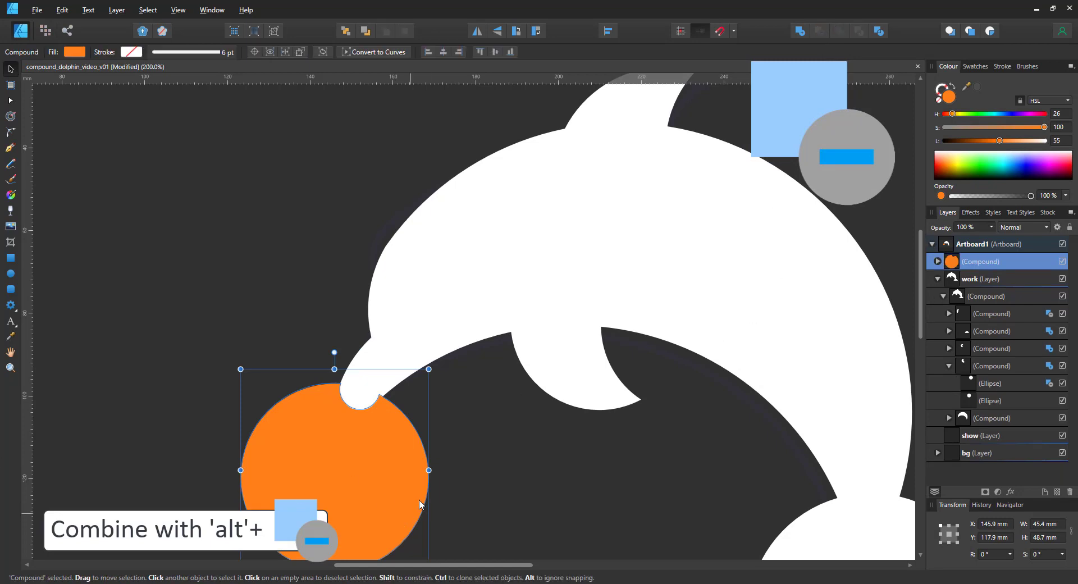
Inside the orange compound, resize the small circle to about 11.3 × 11 mm to fit the snout edges and shift the large circle up and outward.
{"action": "key", "text": "z"}
{"action": "left_click", "coordinate": [343, 399]}
{"action": "left_click", "coordinate": [344, 400]}
{"action": "left_click", "coordinate": [345, 398]}
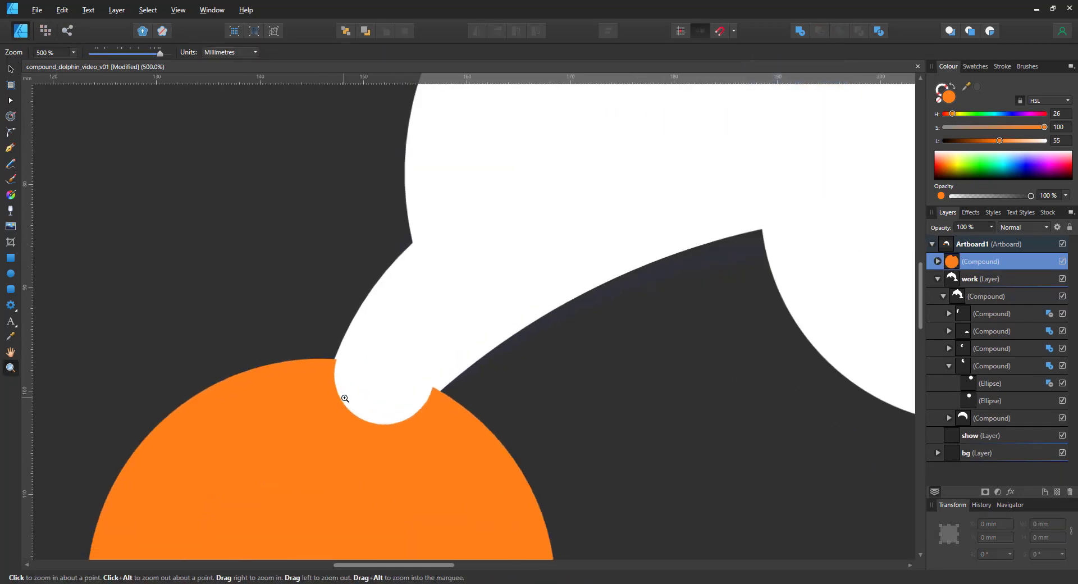
{"action": "left_click", "coordinate": [938, 261]}
{"action": "left_click", "coordinate": [980, 279]}
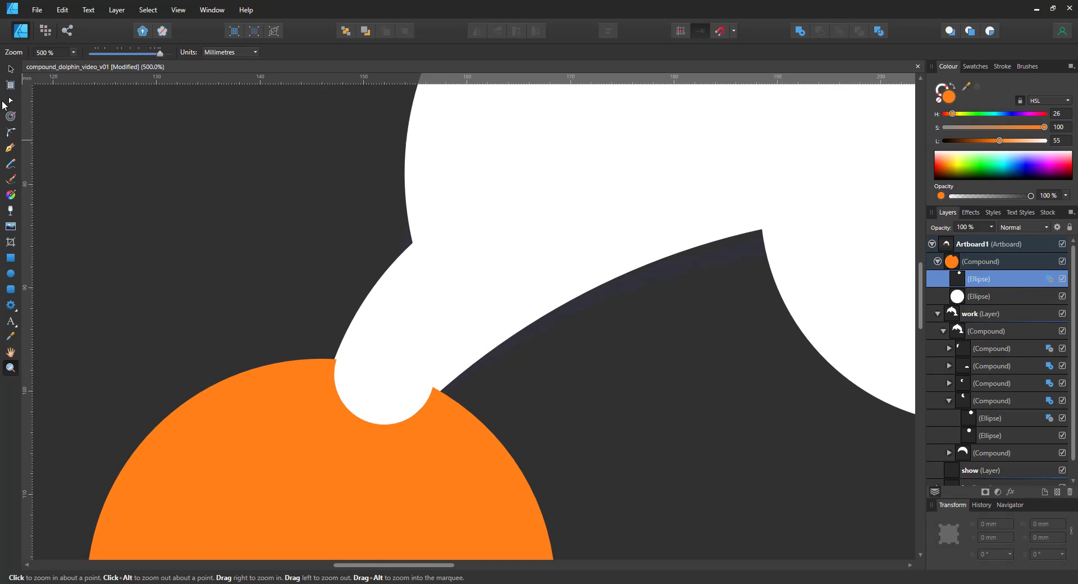
{"action": "key", "text": "v"}
{"action": "left_click_drag", "start_coordinate": [450, 293], "coordinate": [462, 289]}
{"action": "left_click_drag", "start_coordinate": [344, 289], "coordinate": [347, 288]}
{"action": "left_click_drag", "start_coordinate": [462, 398], "coordinate": [462, 402]}
{"action": "left_click_drag", "start_coordinate": [404, 441], "coordinate": [353, 400]}
{"action": "double_click", "coordinate": [373, 376]}
{"action": "left_click", "coordinate": [362, 343]}
{"action": "left_click_drag", "start_coordinate": [347, 288], "coordinate": [345, 288]}
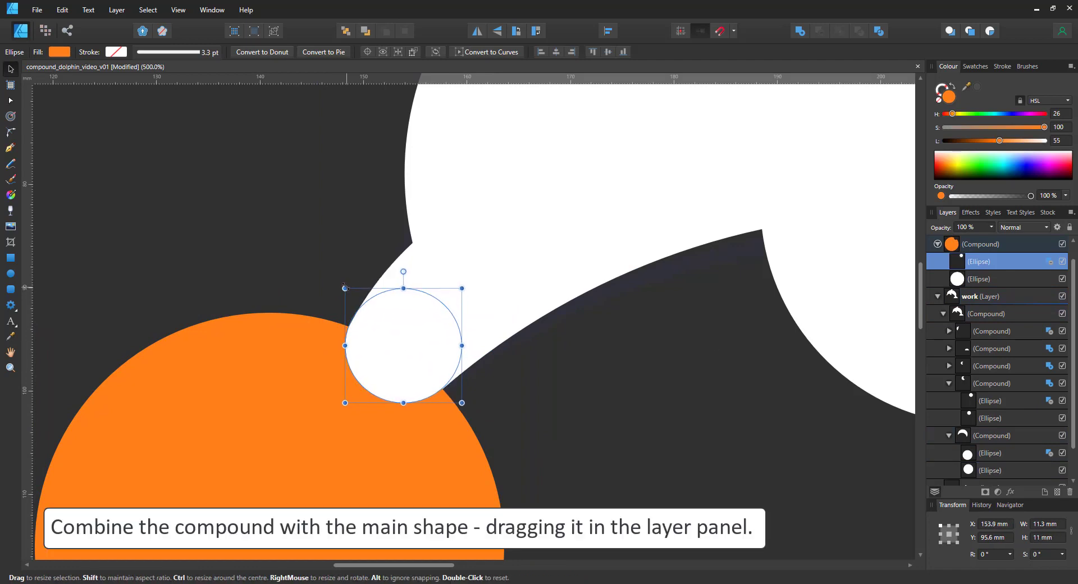
{"action": "left_click", "coordinate": [517, 399]}
Move the orange snout compound into the main dolphin compound and set it to Subtract.
{"action": "key", "text": "ctrl+0"}
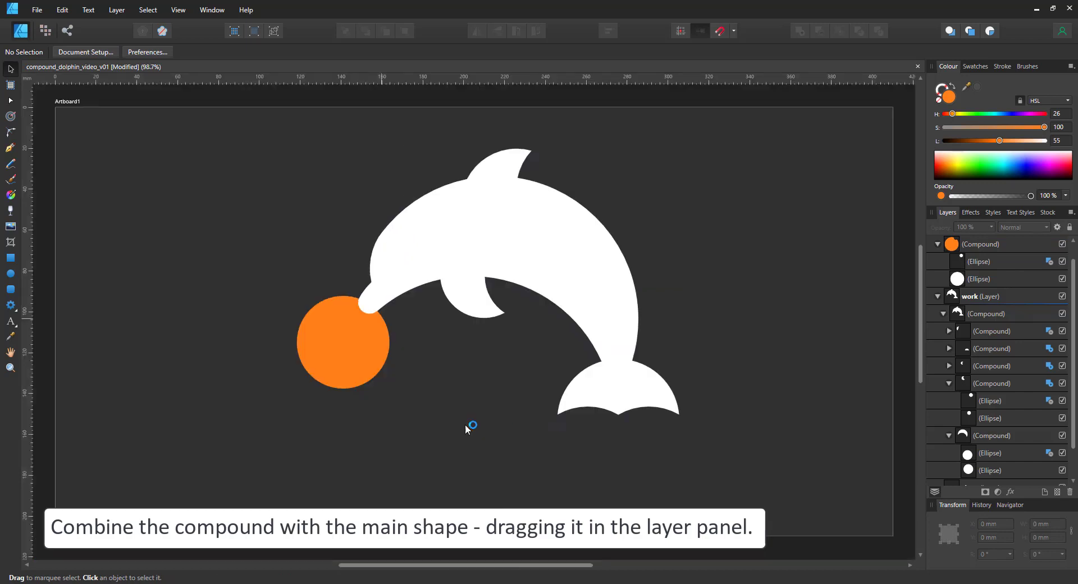
{"action": "left_click", "coordinate": [1004, 273]}
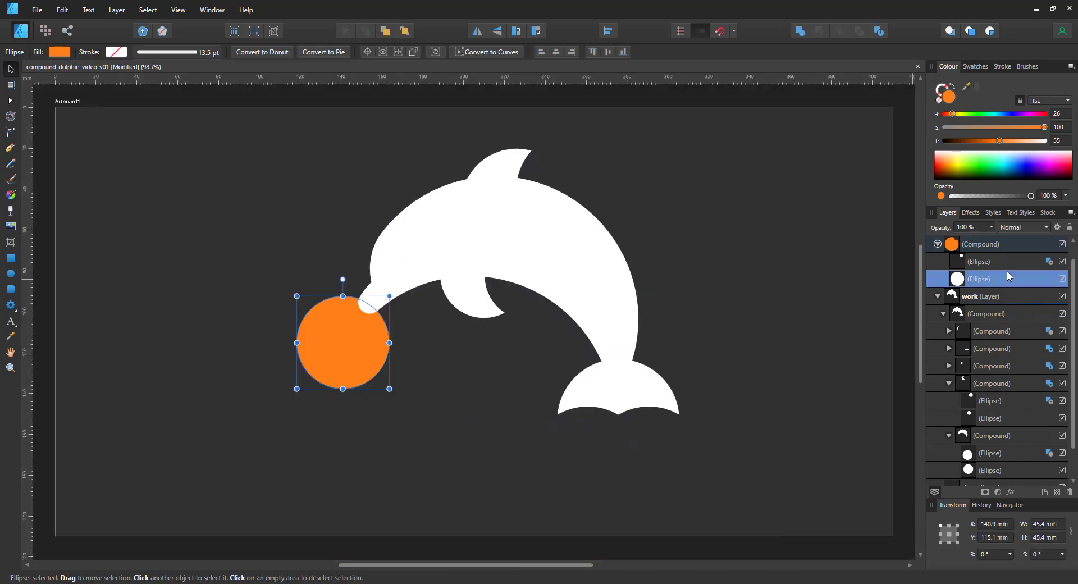
{"action": "left_click_drag", "start_coordinate": [996, 248], "coordinate": [986, 309]}
{"action": "left_click_drag", "start_coordinate": [982, 266], "coordinate": [968, 320]}
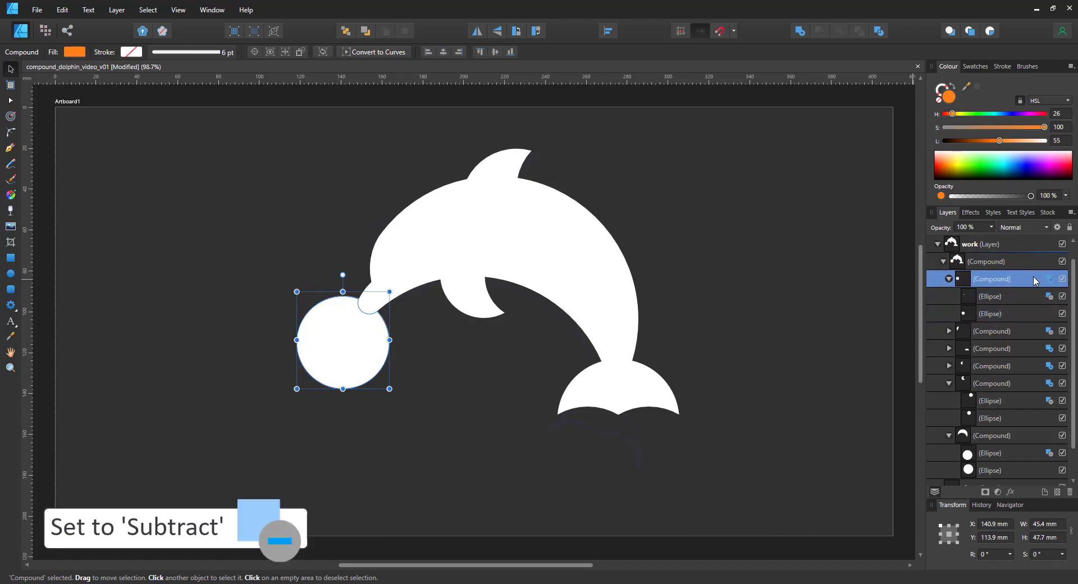
{"action": "left_click", "coordinate": [1051, 279]}
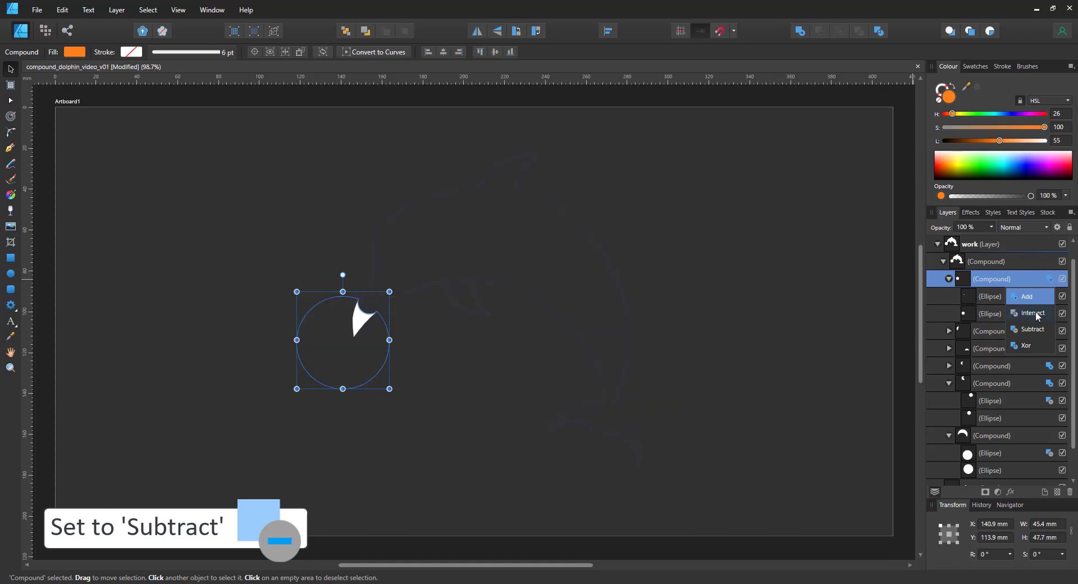
{"action": "left_click", "coordinate": [1028, 331]}
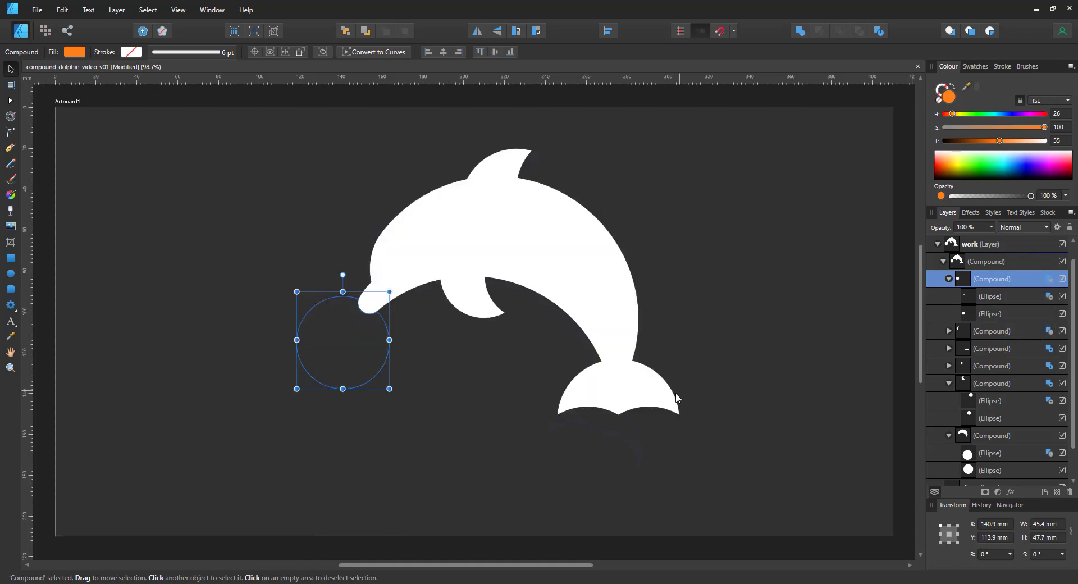
Draw a circle about 8.5 mm in diameter beside the tail notch and move it out of the dolphin compound, above it in the work layer.
{"action": "key", "text": "z"}
{"action": "left_click", "coordinate": [635, 412]}
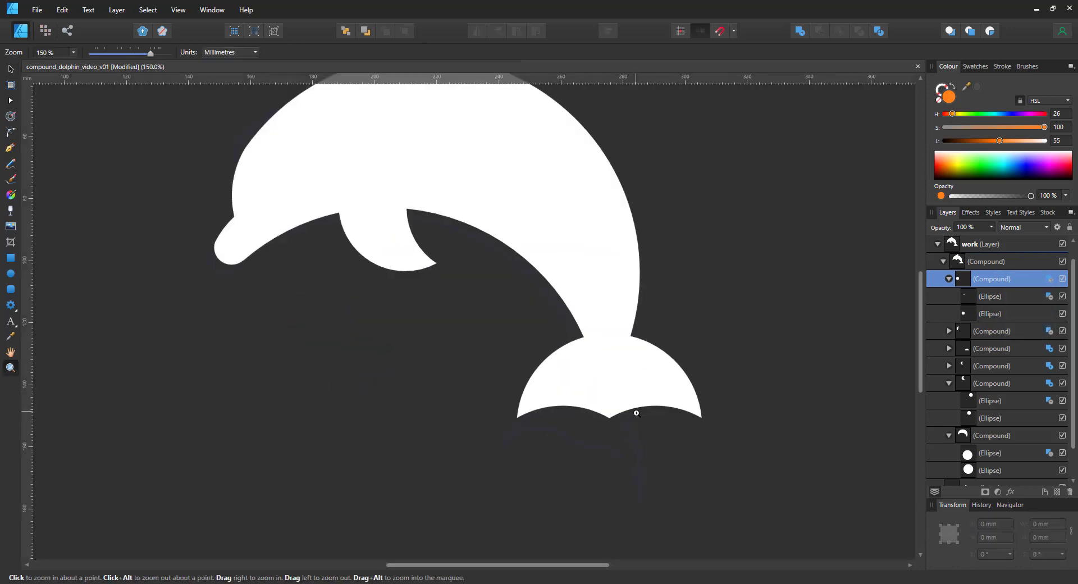
{"action": "left_click", "coordinate": [633, 414]}
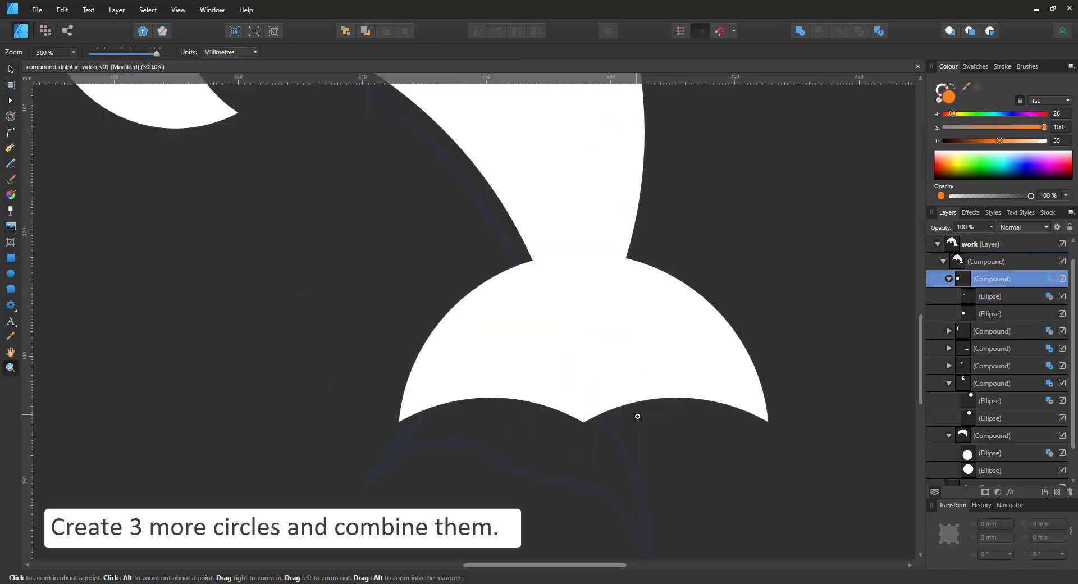
{"action": "left_click", "coordinate": [9, 260]}
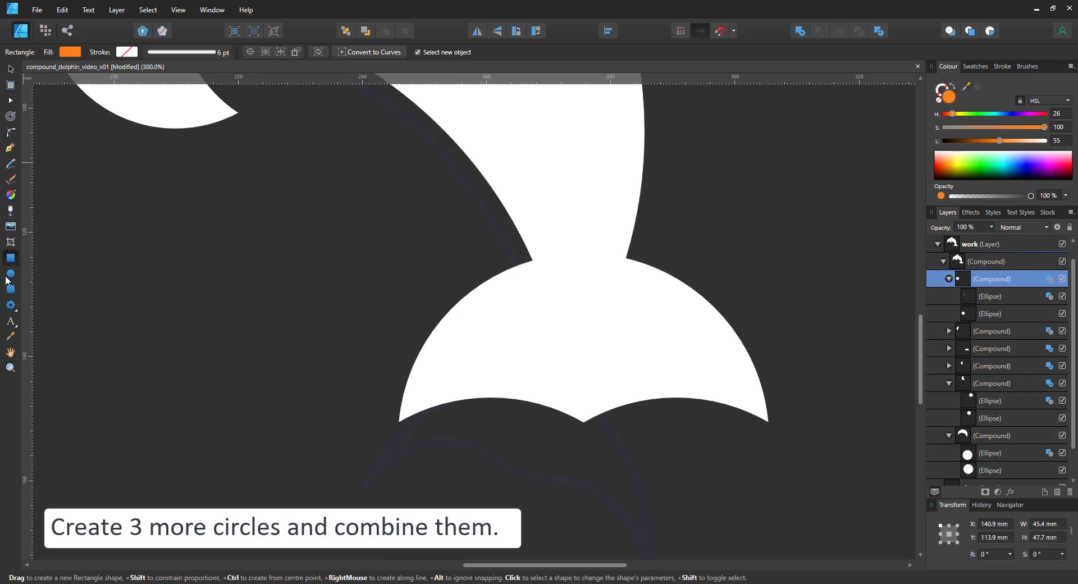
{"action": "left_click", "coordinate": [10, 274]}
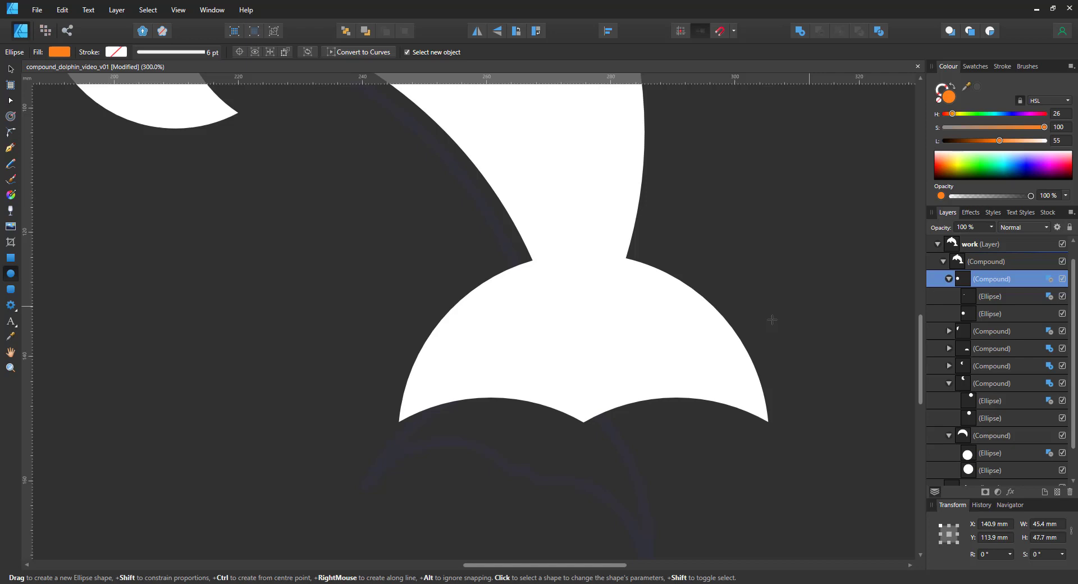
{"action": "left_click_drag", "start_coordinate": [529, 380], "coordinate": [581, 434]}
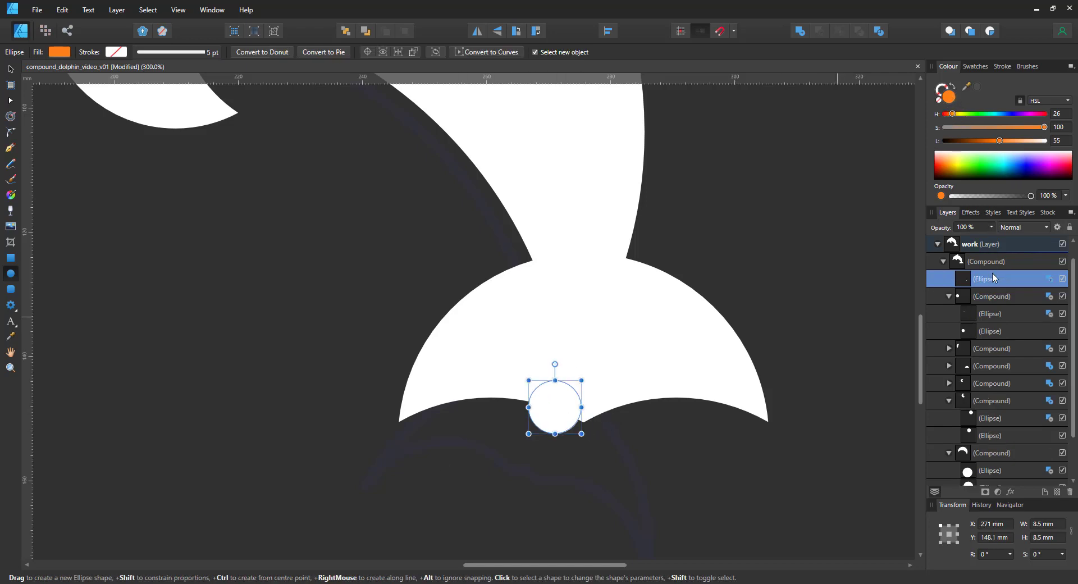
{"action": "left_click_drag", "start_coordinate": [994, 277], "coordinate": [966, 271]}
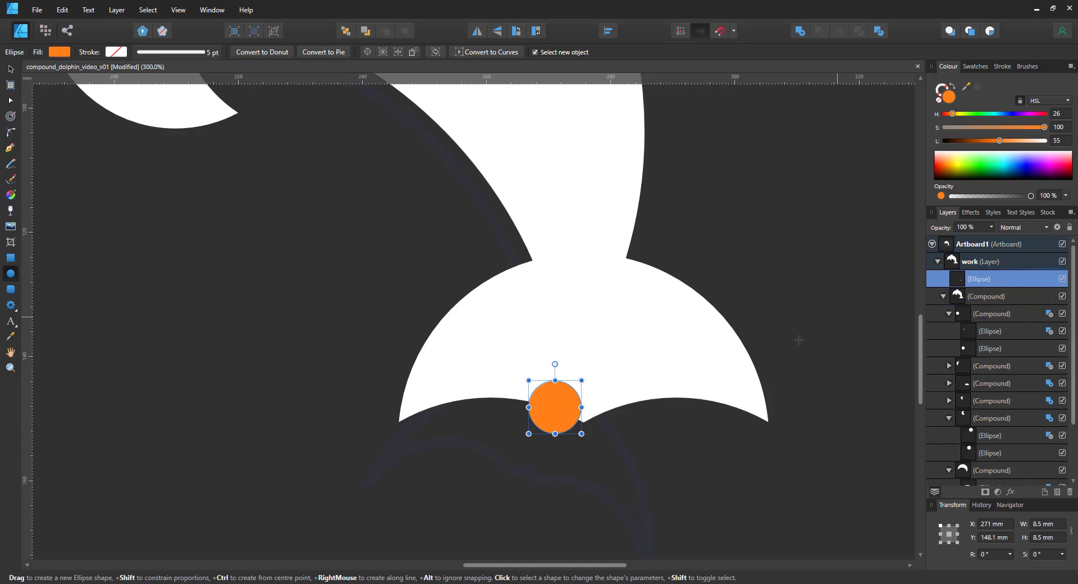
Duplicate the tail circle twice with snapping on, placing one copy across the notch and one centred below the pair.
{"action": "left_click", "coordinate": [575, 466]}
{"action": "left_click", "coordinate": [11, 69]}
{"action": "left_click", "coordinate": [566, 428]}
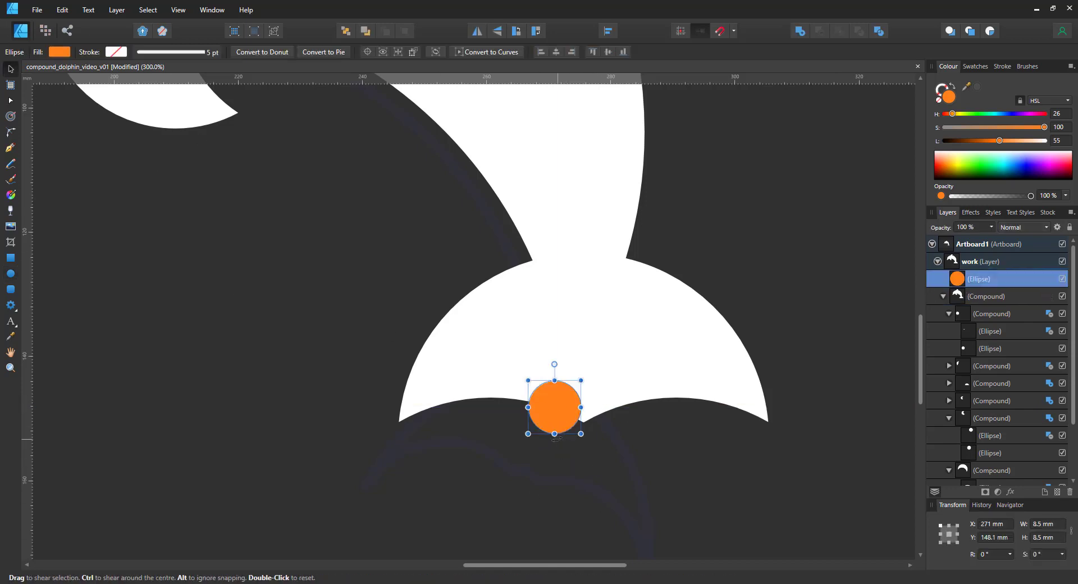
{"action": "left_click_drag", "start_coordinate": [550, 411], "coordinate": [603, 412]}
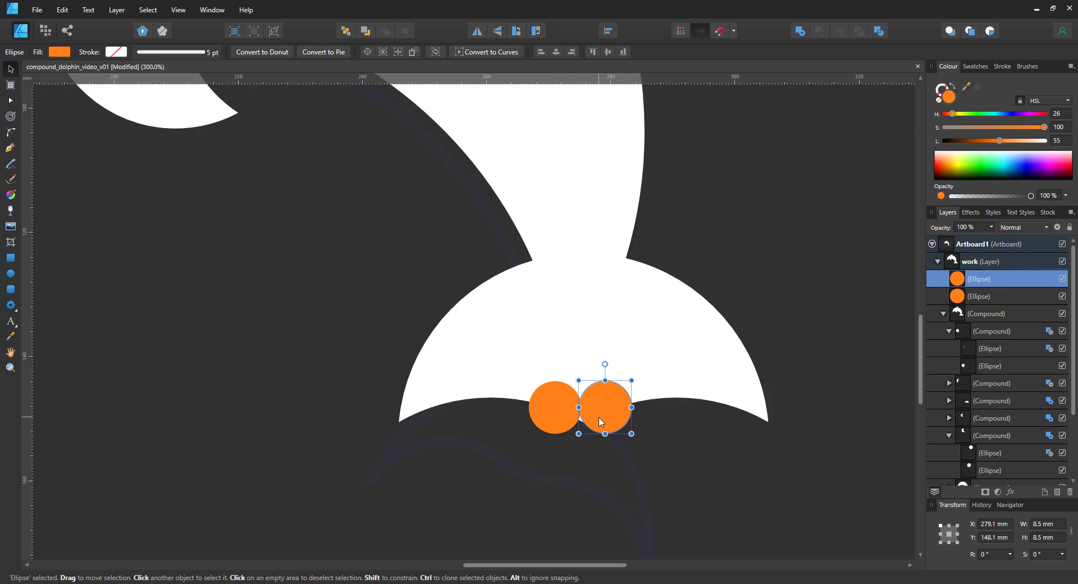
{"action": "left_click_drag", "start_coordinate": [599, 431], "coordinate": [595, 428]}
{"action": "left_click", "coordinate": [719, 33]}
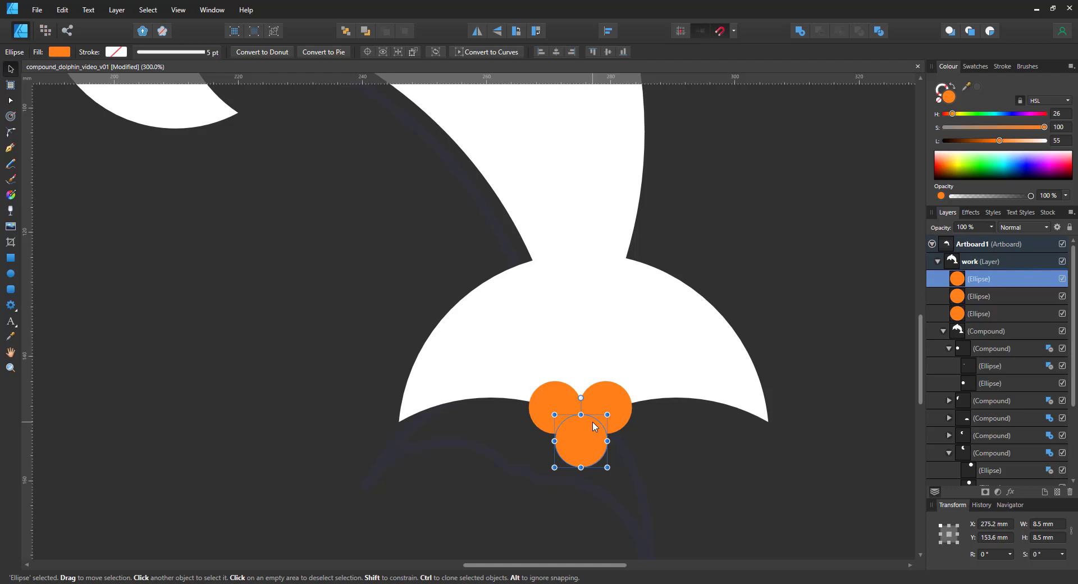
Combine the three tail circles into an editable Subtract compound.
{"action": "left_click", "coordinate": [561, 409], "text": "shift"}
{"action": "left_click", "coordinate": [607, 401], "text": "shift"}
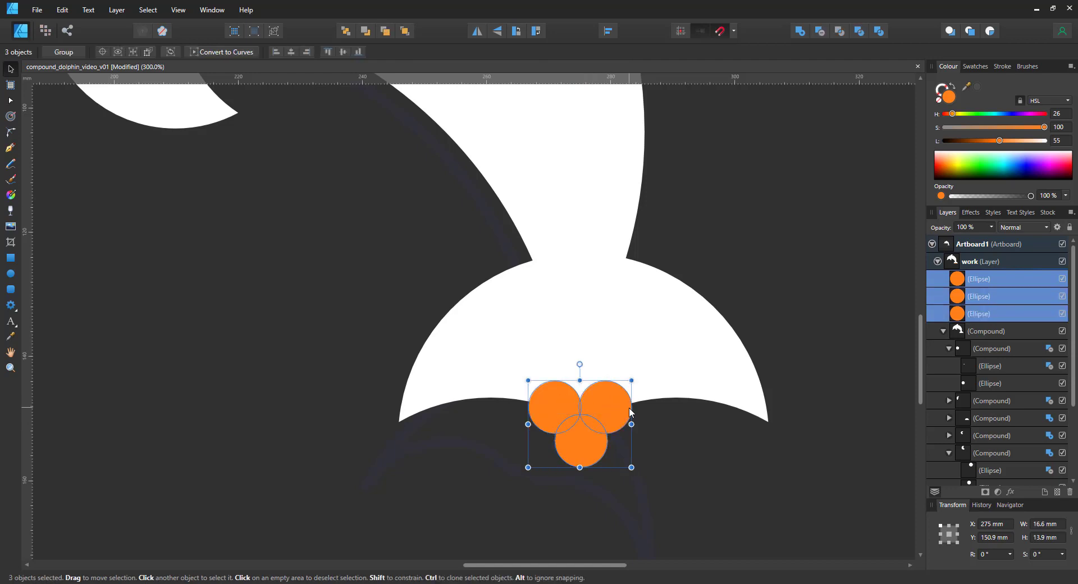
{"action": "left_click", "coordinate": [819, 35], "text": "alt"}
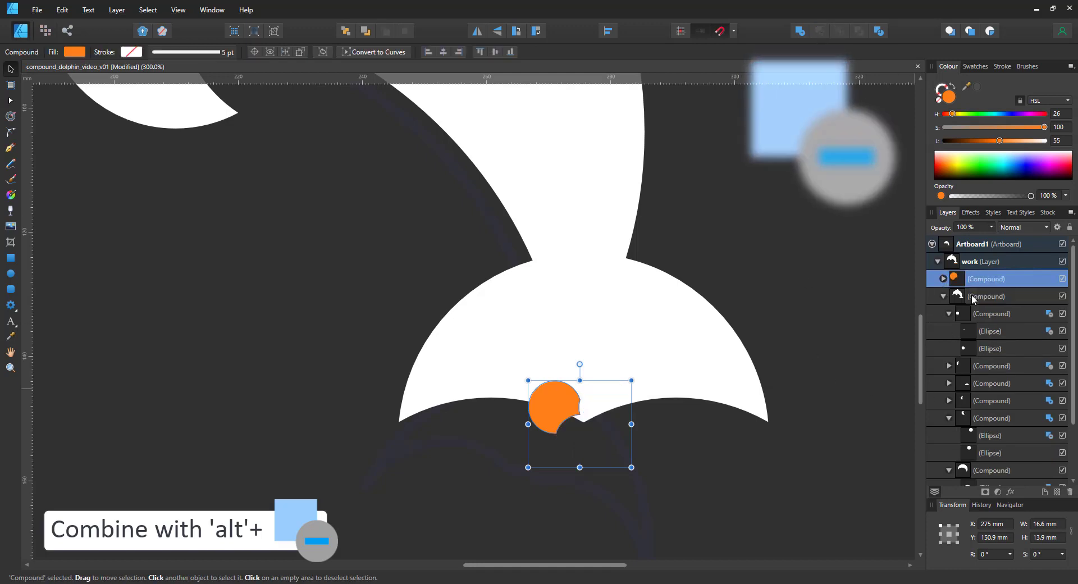
Send the lower circle to the back of the layer order inside the three-circle compound.
{"action": "left_click", "coordinate": [944, 280]}
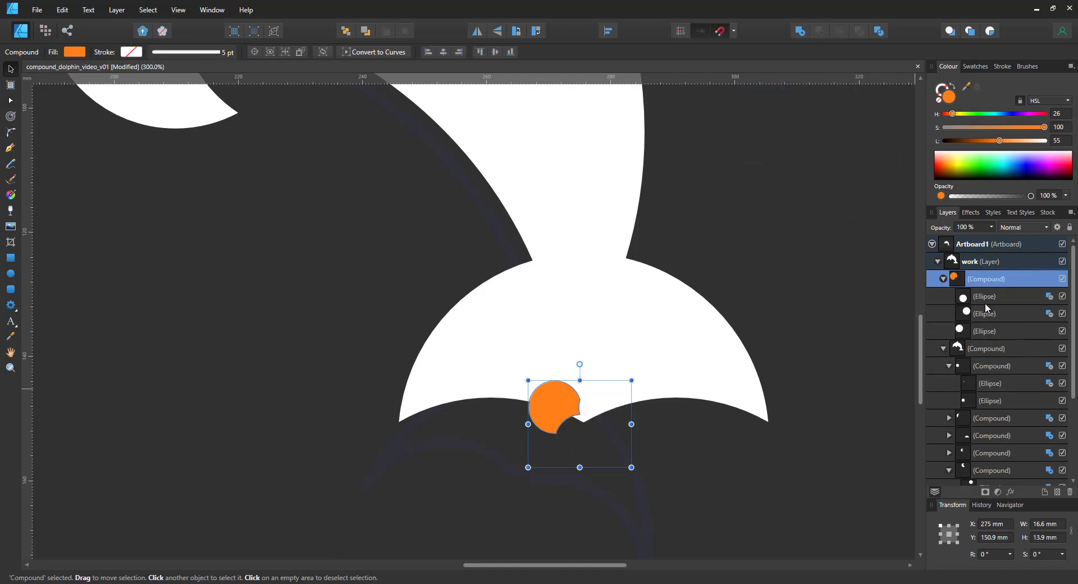
{"action": "left_click", "coordinate": [978, 295]}
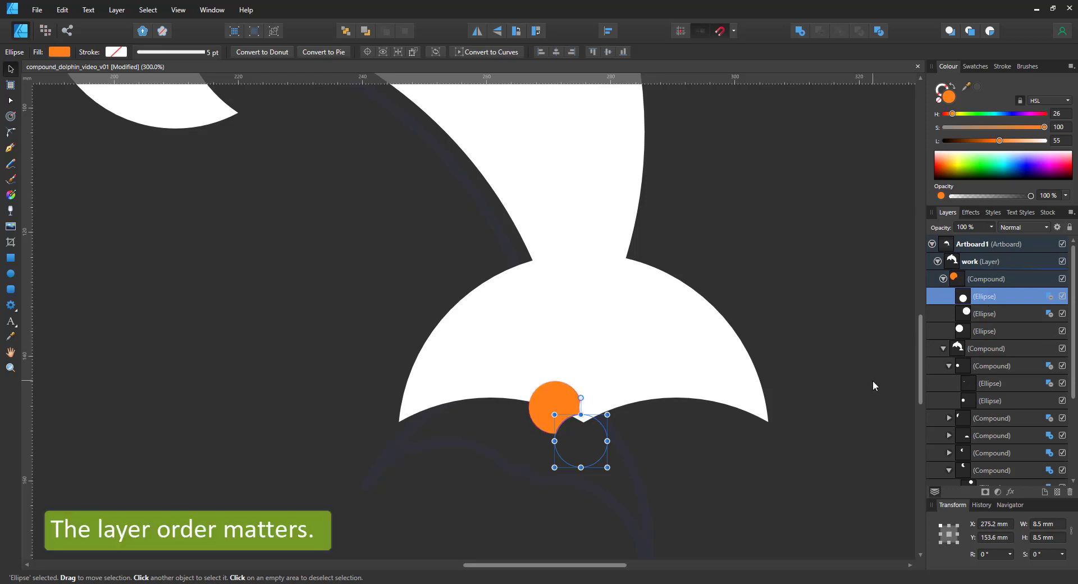
{"action": "key", "text": "ctrl+shift+bracketleft"}
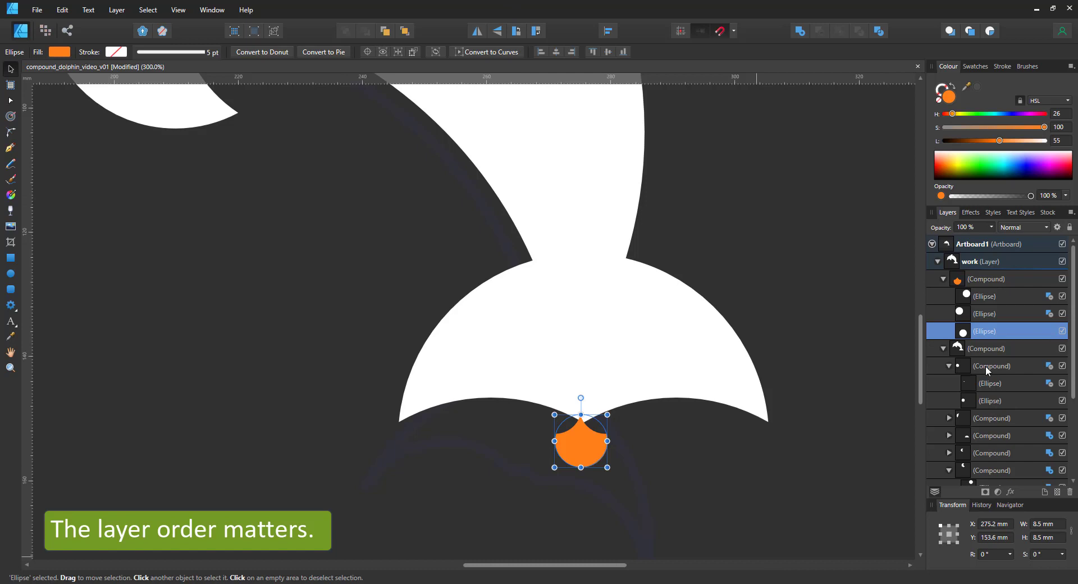
Move the three-circle compound up onto the tail notch, nest it in the dolphin compound and set it to Subtract.
{"action": "left_click_drag", "start_coordinate": [562, 451], "coordinate": [587, 434]}
{"action": "left_click", "coordinate": [989, 285]}
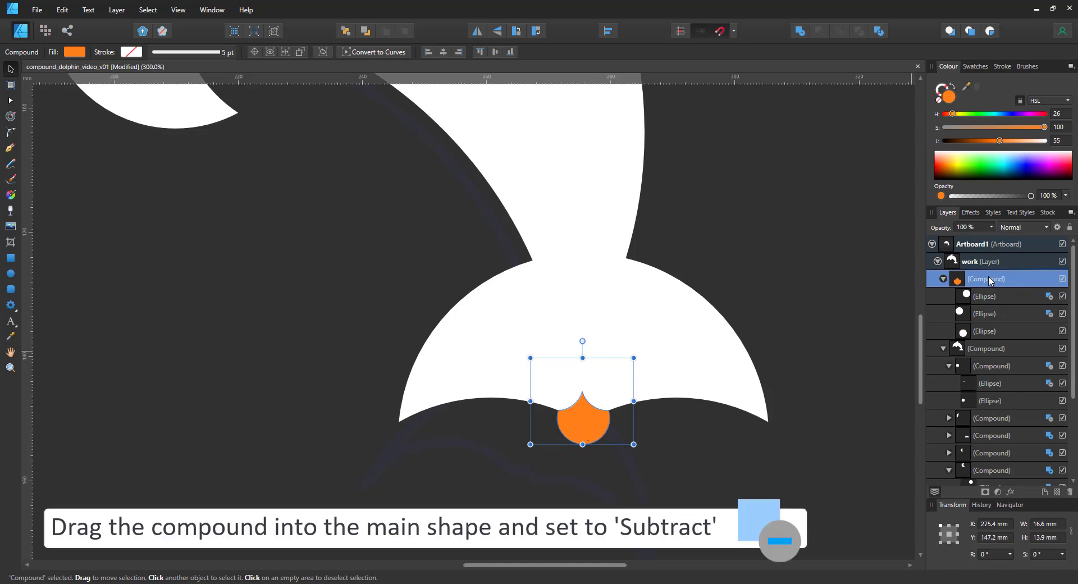
{"action": "left_click_drag", "start_coordinate": [989, 279], "coordinate": [982, 362]}
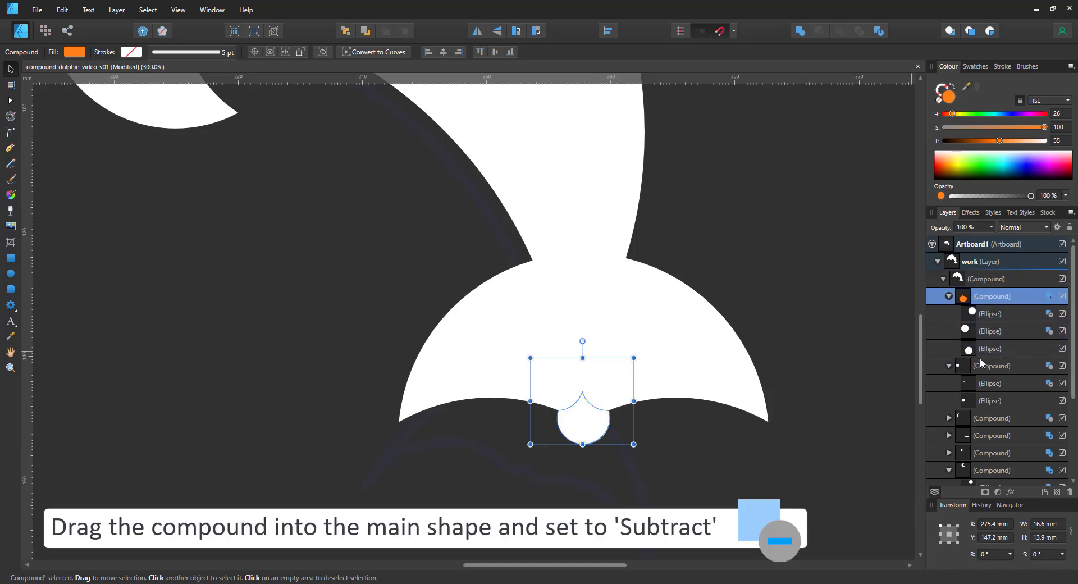
{"action": "left_click", "coordinate": [1048, 297]}
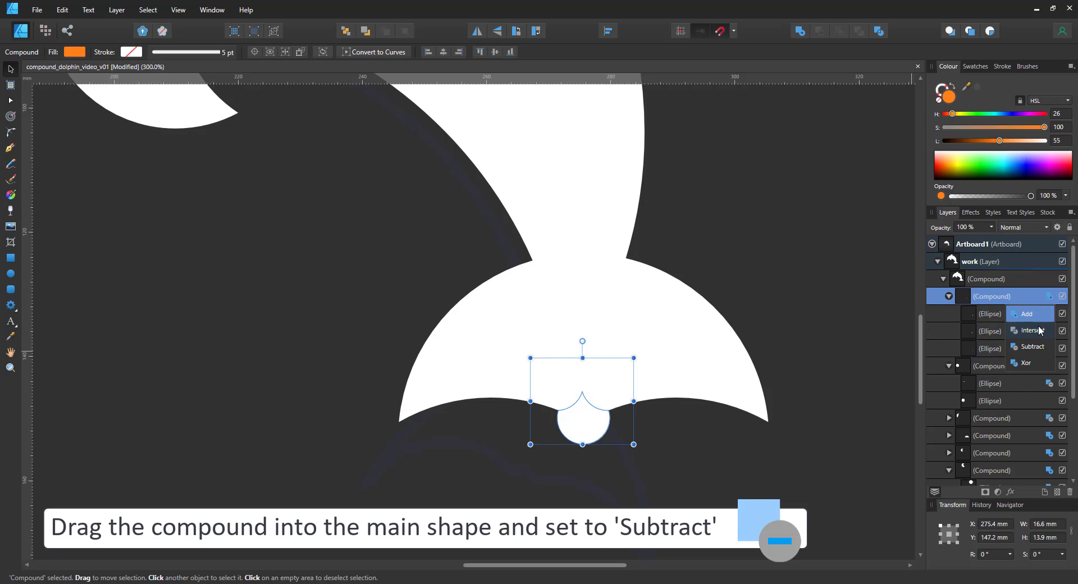
{"action": "left_click", "coordinate": [1033, 347]}
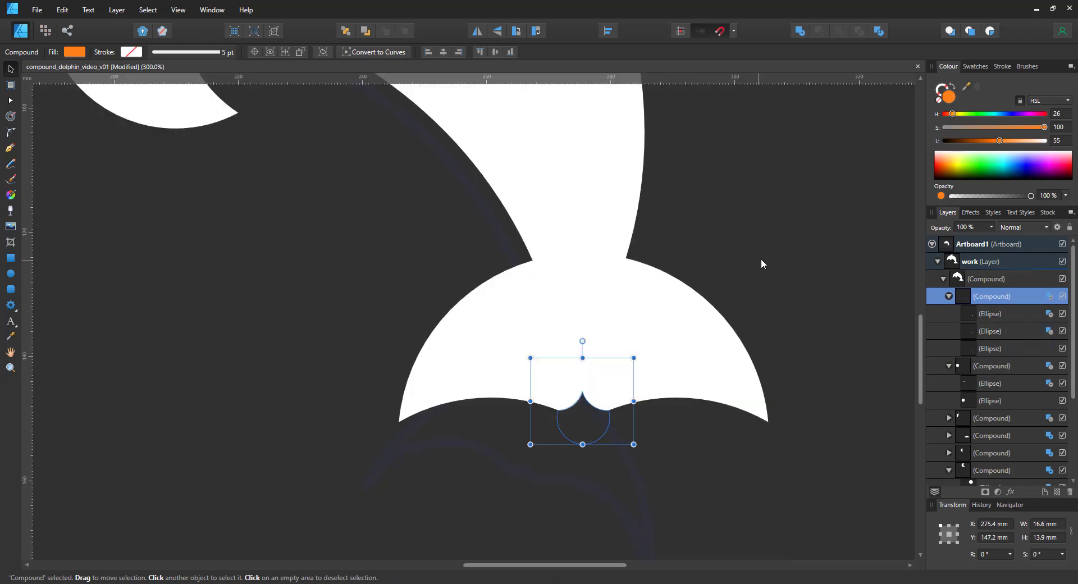
{"action": "left_click", "coordinate": [700, 297]}
{"action": "key", "text": "ctrl+0"}
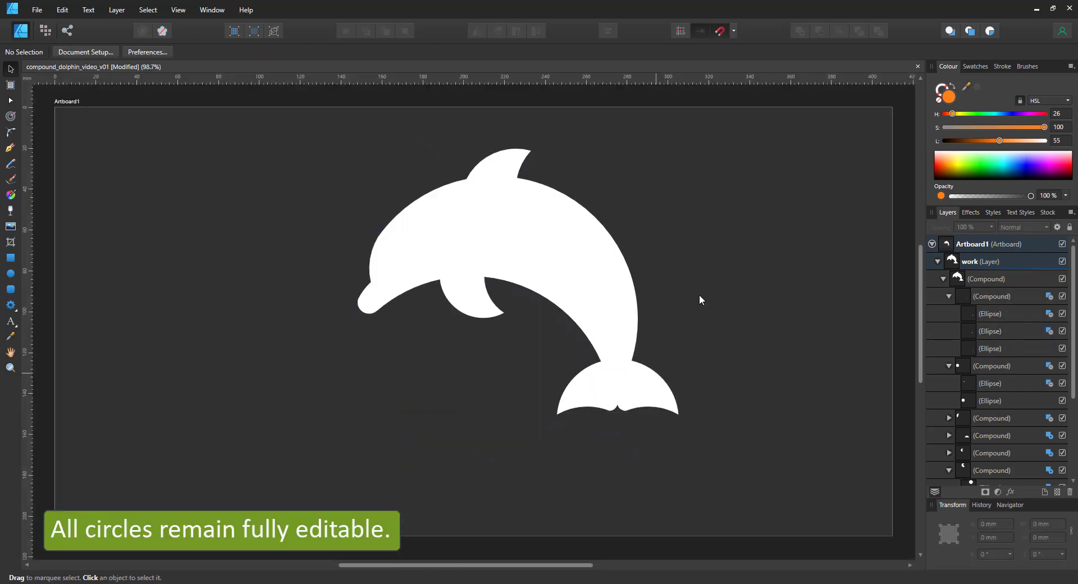
Shift the circle that cuts the dorsal fin's rear edge slightly down towards the body.
{"action": "key", "text": "z"}
{"action": "scroll", "coordinate": [520, 151], "scroll_direction": "up", "scroll_amount": 5}
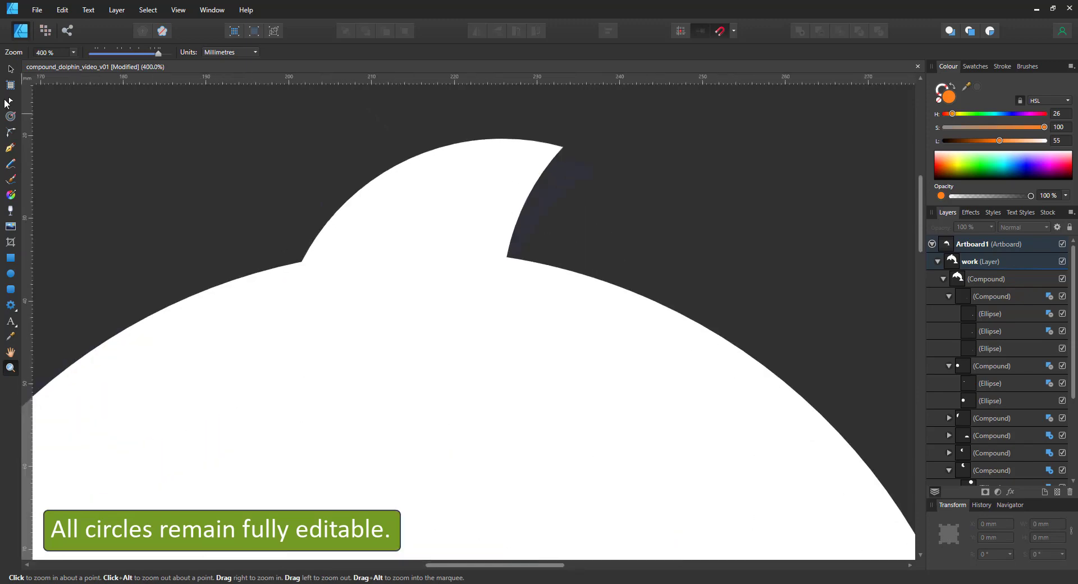
{"action": "key", "text": "a"}
{"action": "left_click", "coordinate": [511, 195]}
{"action": "left_click", "coordinate": [713, 245]}
{"action": "left_click_drag", "start_coordinate": [713, 241], "coordinate": [703, 252]}
{"action": "scroll", "coordinate": [711, 189], "scroll_direction": "down", "scroll_amount": 6}
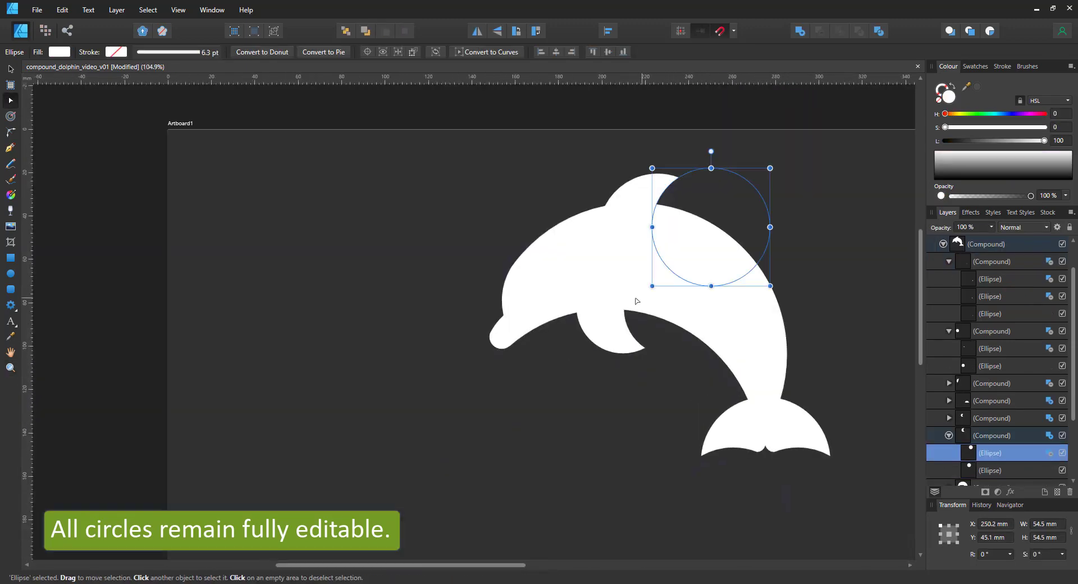
Enlarge the belly fin slightly and undo the move of the whole dolphin compound.
{"action": "left_click", "coordinate": [604, 330]}
{"action": "key", "text": "v"}
{"action": "left_click_drag", "start_coordinate": [626, 360], "coordinate": [650, 365]}
{"action": "left_click_drag", "start_coordinate": [761, 368], "coordinate": [744, 371]}
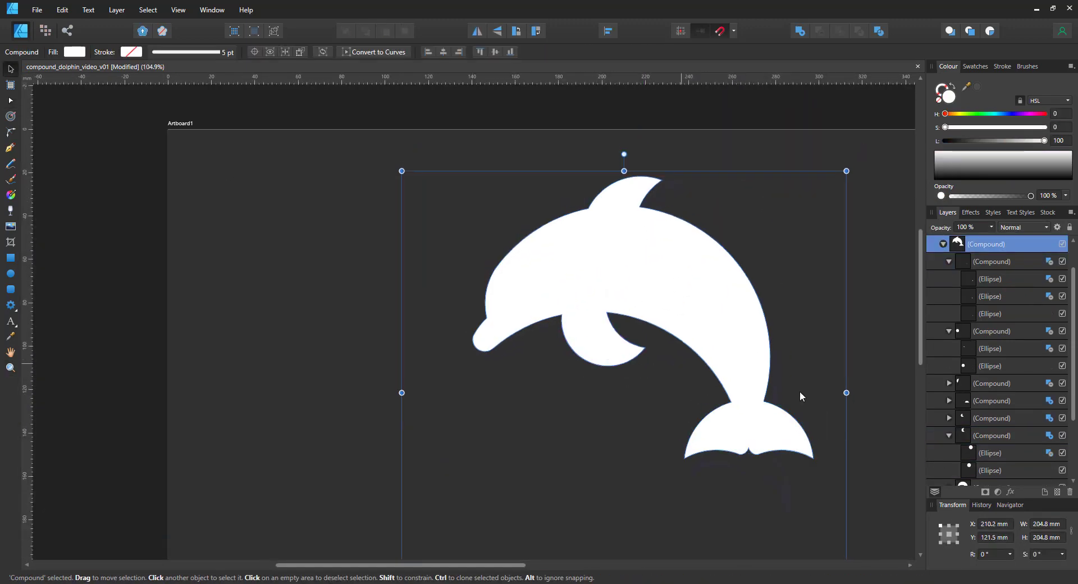
{"action": "key", "text": "ctrl+z"}
Expand the belly fin's compound and move the fin slightly up and towards the tail.
{"action": "left_click", "coordinate": [949, 418]}
{"action": "left_click", "coordinate": [995, 433]}
{"action": "left_click", "coordinate": [994, 420]}
{"action": "left_click_drag", "start_coordinate": [623, 348], "coordinate": [633, 334]}
Shift the belly fin's subtracting circle down and resize the large circle that carves the dolphin's belly curve.
{"action": "left_click", "coordinate": [993, 435]}
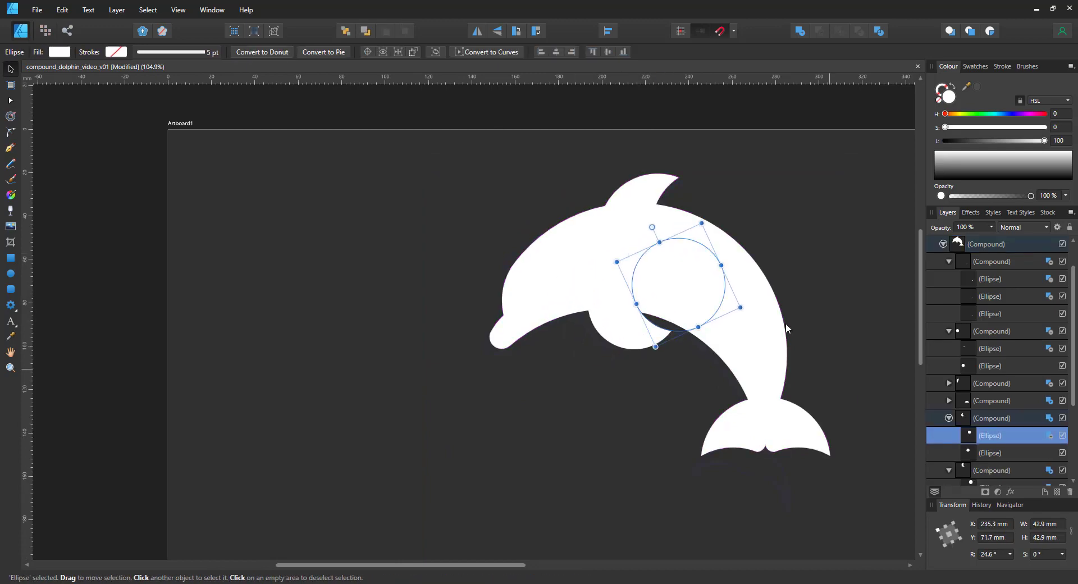
{"action": "left_click_drag", "start_coordinate": [715, 294], "coordinate": [720, 317]}
{"action": "left_click", "coordinate": [709, 365]}
{"action": "left_click_drag", "start_coordinate": [708, 365], "coordinate": [560, 422]}
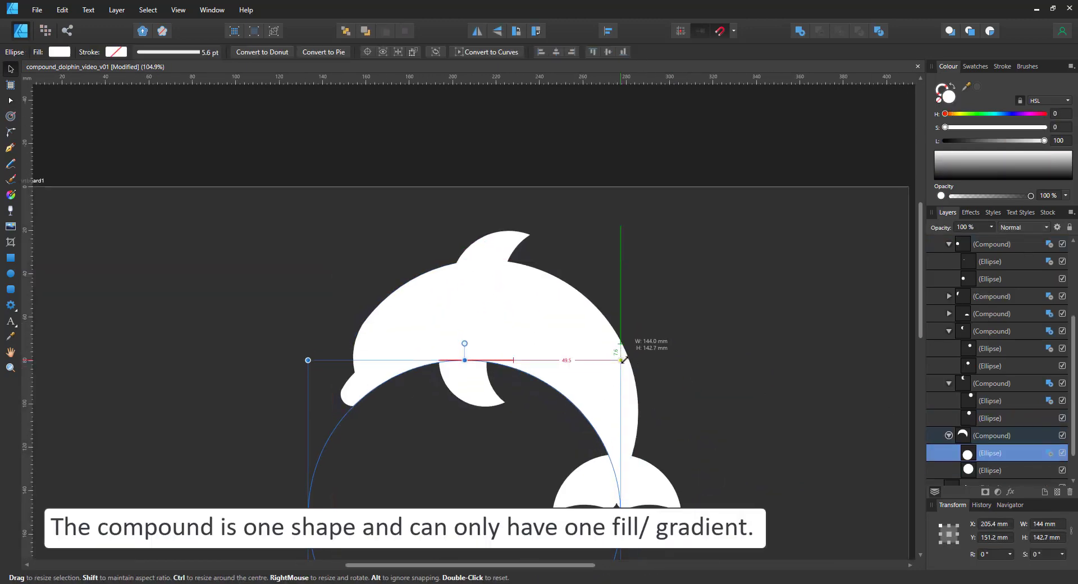
Apply a gradient fill across the whole dolphin compound and give it a blue-violet colour.
{"action": "scroll", "coordinate": [737, 383], "scroll_direction": "down", "scroll_amount": 3}
{"action": "left_click", "coordinate": [581, 362]}
{"action": "left_click", "coordinate": [11, 194]}
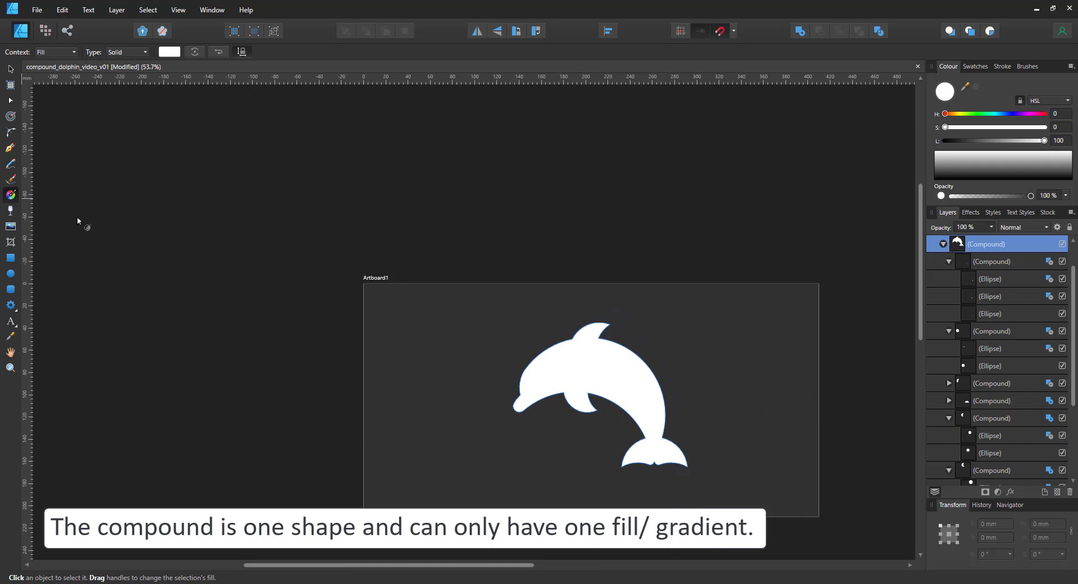
{"action": "key", "text": "ctrl+0"}
{"action": "left_click_drag", "start_coordinate": [471, 199], "coordinate": [503, 182]}
{"action": "left_click", "coordinate": [1005, 114]}
{"action": "left_click", "coordinate": [1017, 164]}
{"action": "left_click", "coordinate": [1030, 160]}
Adjust the gradient to fade from blue-violet on the dolphin's back to pale lilac at the tail.
{"action": "left_click_drag", "start_coordinate": [512, 388], "coordinate": [491, 243]}
{"action": "left_click_drag", "start_coordinate": [441, 416], "coordinate": [443, 456]}
{"action": "left_click", "coordinate": [490, 245]}
{"action": "left_click_drag", "start_coordinate": [1013, 141], "coordinate": [1005, 140]}
Scale the dorsal fin compound up slightly, to about 84 × 61 mm.
{"action": "left_click", "coordinate": [10, 69]}
{"action": "scroll", "coordinate": [1000, 394], "scroll_direction": "down", "scroll_amount": 1}
{"action": "left_click", "coordinate": [1000, 470]}
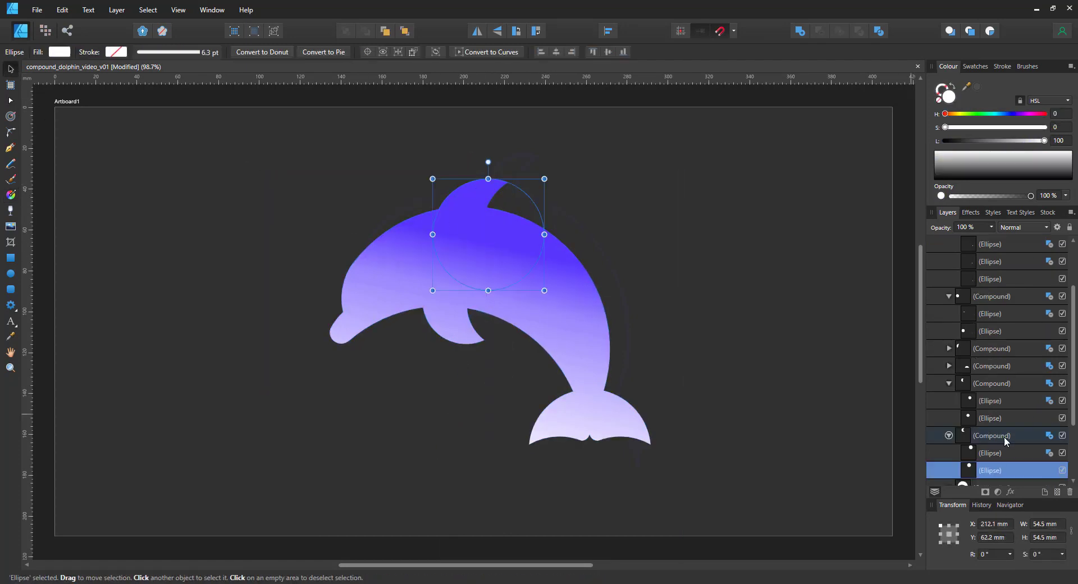
{"action": "left_click", "coordinate": [980, 438]}
{"action": "left_click_drag", "start_coordinate": [594, 173], "coordinate": [605, 165]}
{"action": "left_click", "coordinate": [660, 319]}
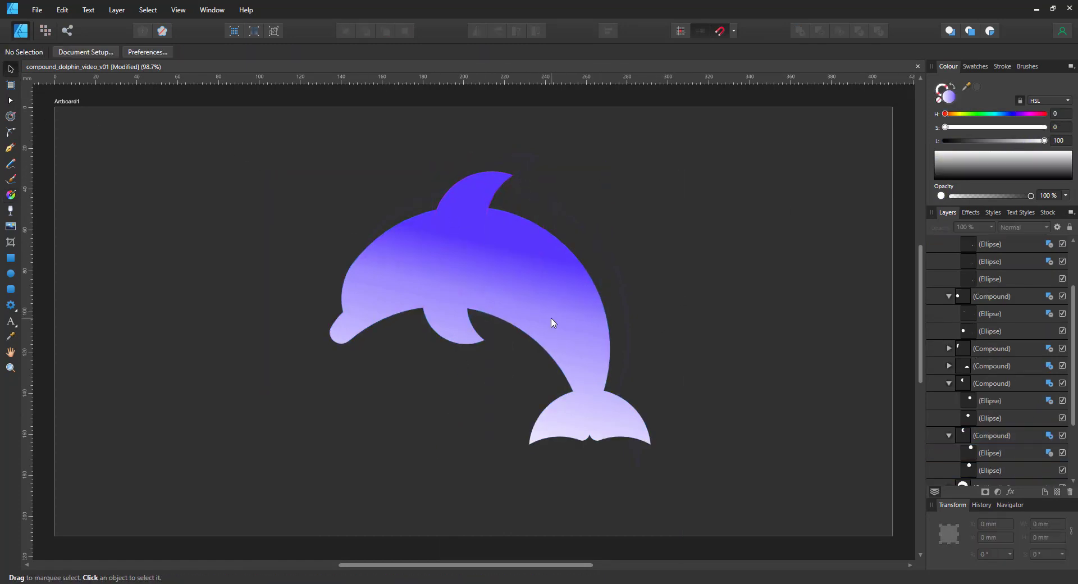
Move the dorsal fin compound along the back towards the tail and rotate it slightly clockwise.
{"action": "left_click", "coordinate": [993, 436]}
{"action": "left_click_drag", "start_coordinate": [464, 186], "coordinate": [496, 193]}
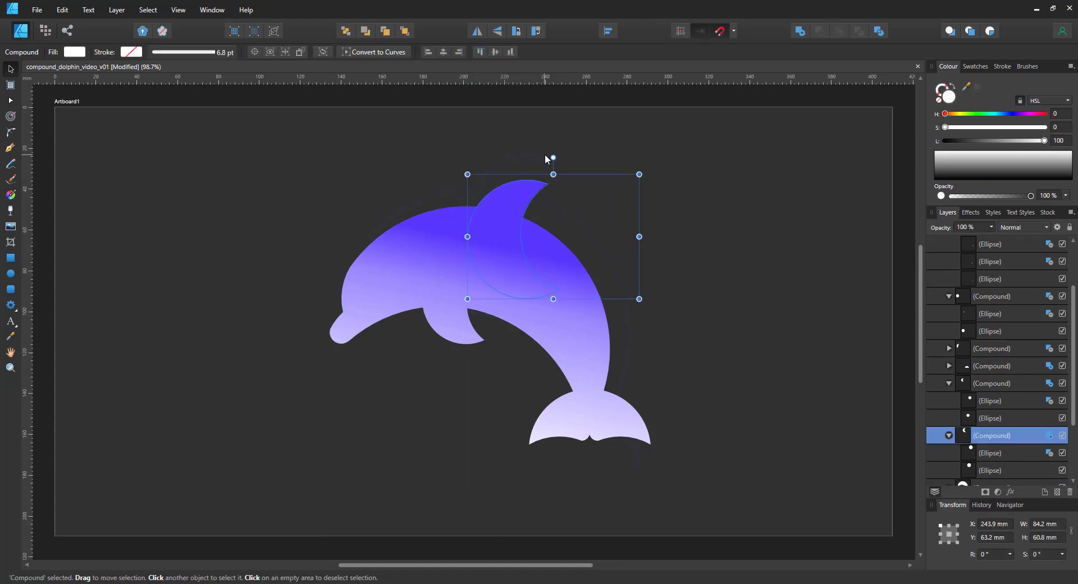
{"action": "left_click_drag", "start_coordinate": [549, 157], "coordinate": [558, 158]}
{"action": "left_click_drag", "start_coordinate": [515, 197], "coordinate": [501, 198]}
{"action": "left_click", "coordinate": [775, 303]}
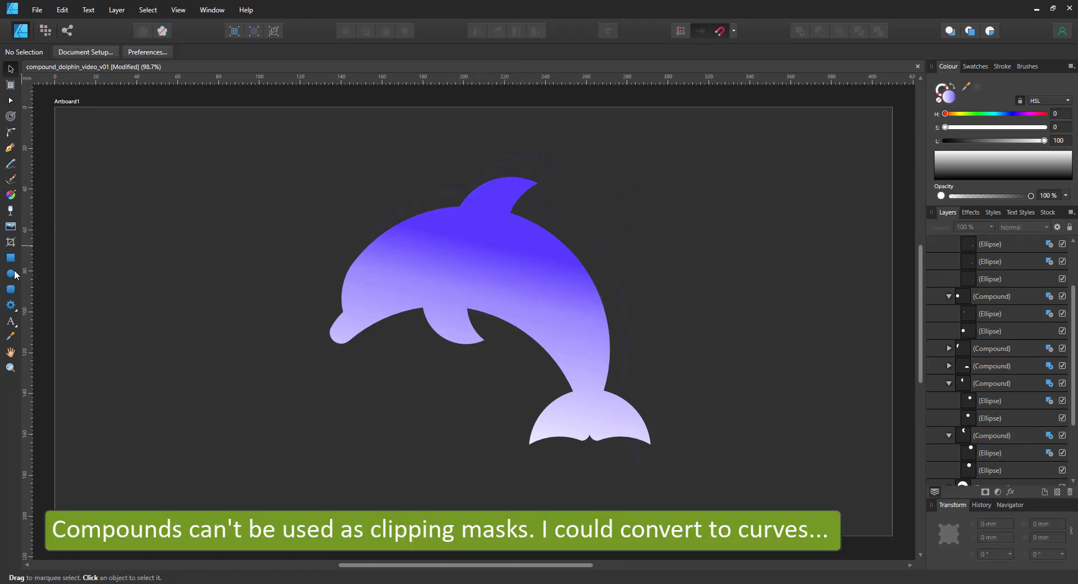
Draw a white circle over the belly, enlarge it to about 131 mm and position it along the lower body.
{"action": "key", "text": "m"}
{"action": "left_click_drag", "start_coordinate": [338, 273], "coordinate": [602, 536]}
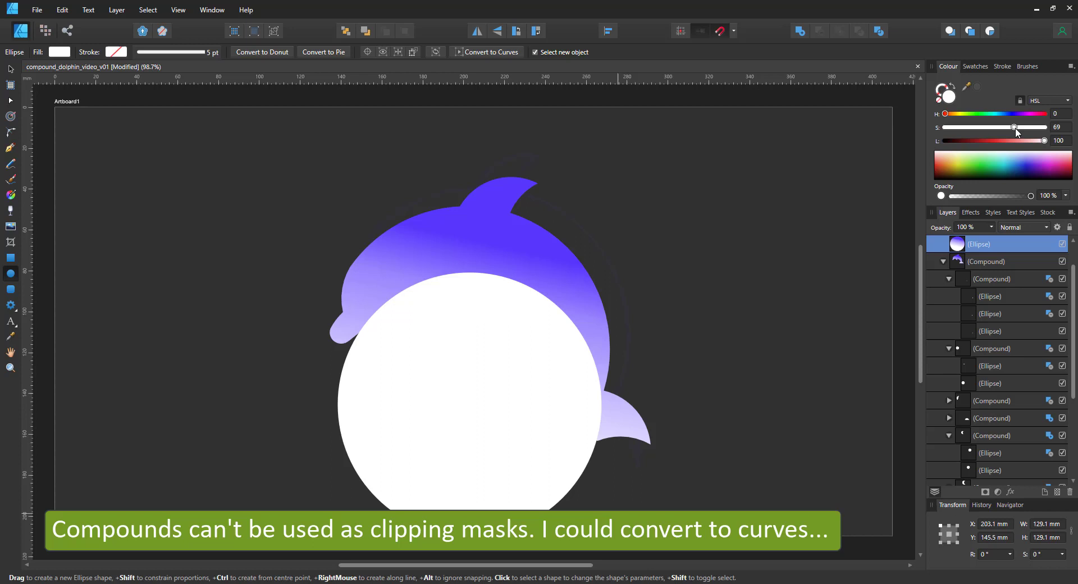
{"action": "left_click", "coordinate": [9, 63]}
{"action": "left_click_drag", "start_coordinate": [472, 348], "coordinate": [459, 338]}
{"action": "left_click_drag", "start_coordinate": [588, 262], "coordinate": [592, 259]}
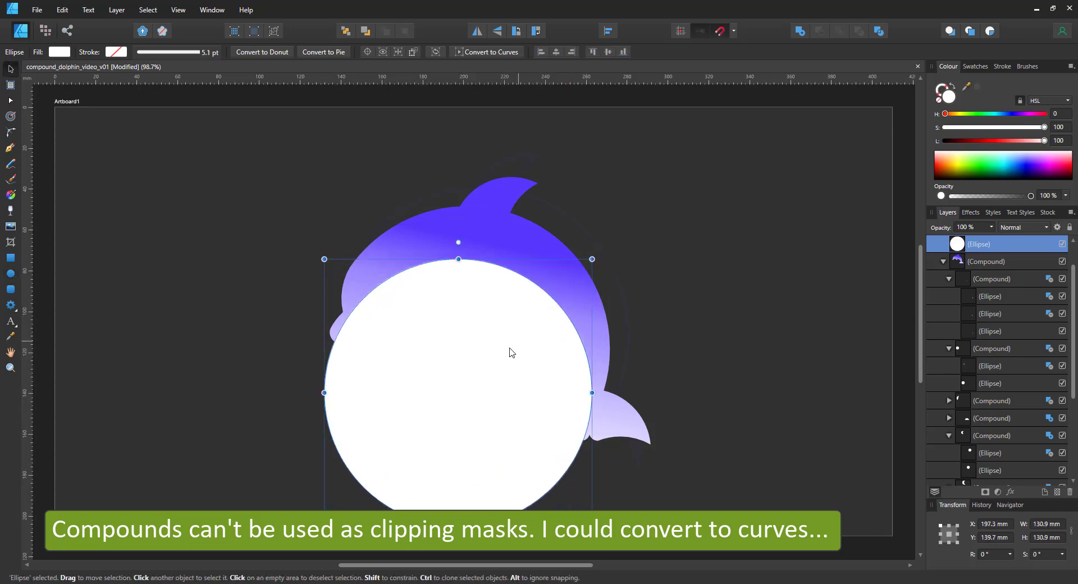
{"action": "left_click_drag", "start_coordinate": [501, 357], "coordinate": [497, 372]}
Duplicate the dolphin compound above the belly circle and apply the copy to the circle with Mask to Below.
{"action": "left_click", "coordinate": [980, 261]}
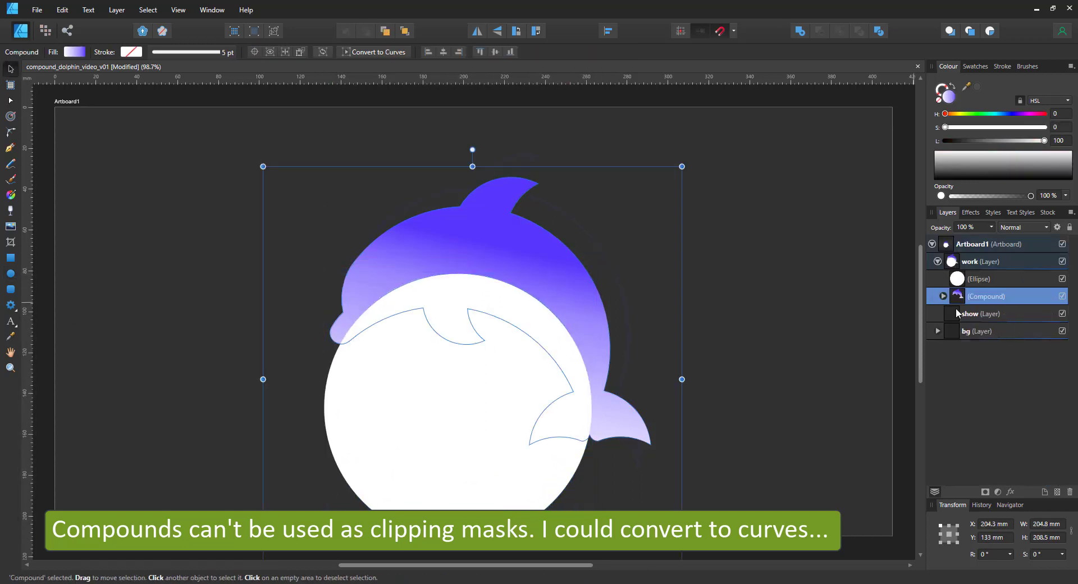
{"action": "key", "text": "ctrl+j"}
{"action": "left_click_drag", "start_coordinate": [989, 296], "coordinate": [1020, 275]}
{"action": "right_click", "coordinate": [978, 285]}
{"action": "left_click", "coordinate": [939, 408]}
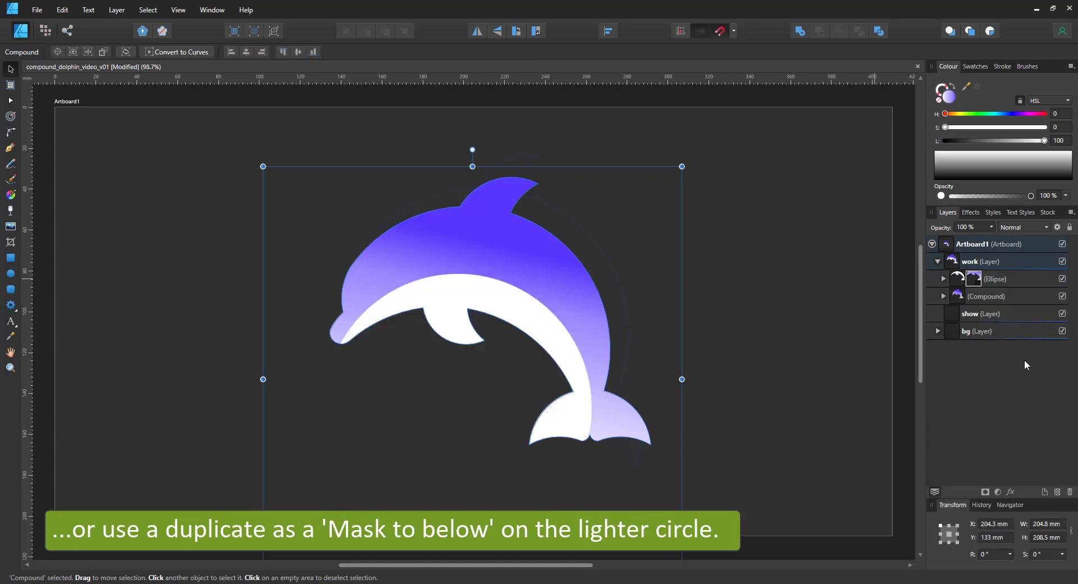
Fade the belly circle with a linear transparency gradient running down from its upper edge to below the belly.
{"action": "left_click", "coordinate": [944, 279]}
{"action": "left_click", "coordinate": [978, 280]}
{"action": "left_click", "coordinate": [11, 210]}
{"action": "mouse_move", "coordinate": [494, 296]}
{"action": "left_mouse_down"}
{"action": "mouse_move", "coordinate": [515, 409]}
{"action": "mouse_move", "coordinate": [480, 382]}
{"action": "left_mouse_up"}
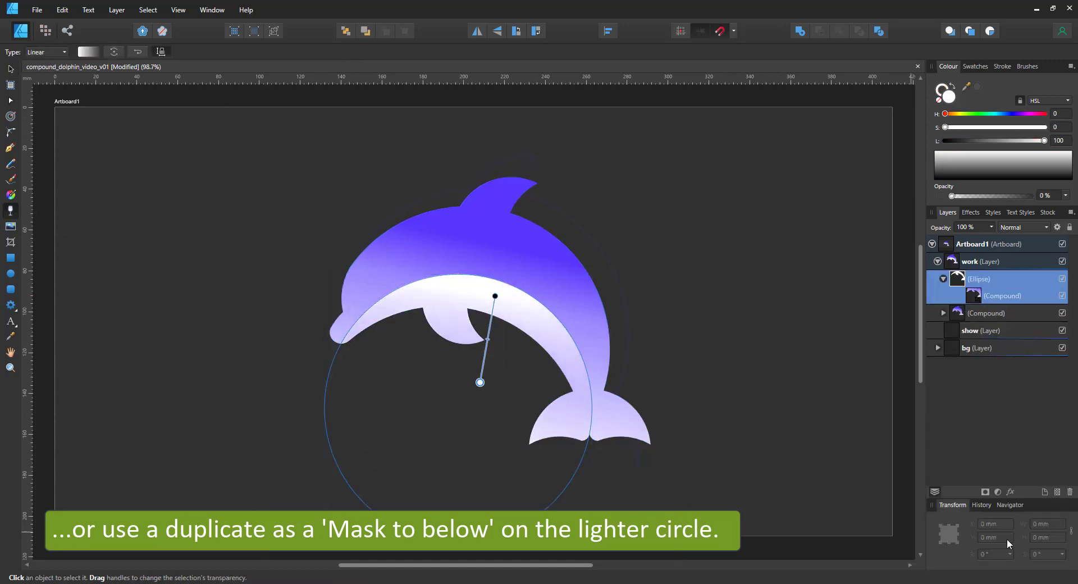
Add a Gaussian Blur layer effect with a radius of 16 to the belly circle.
{"action": "left_click", "coordinate": [1011, 492]}
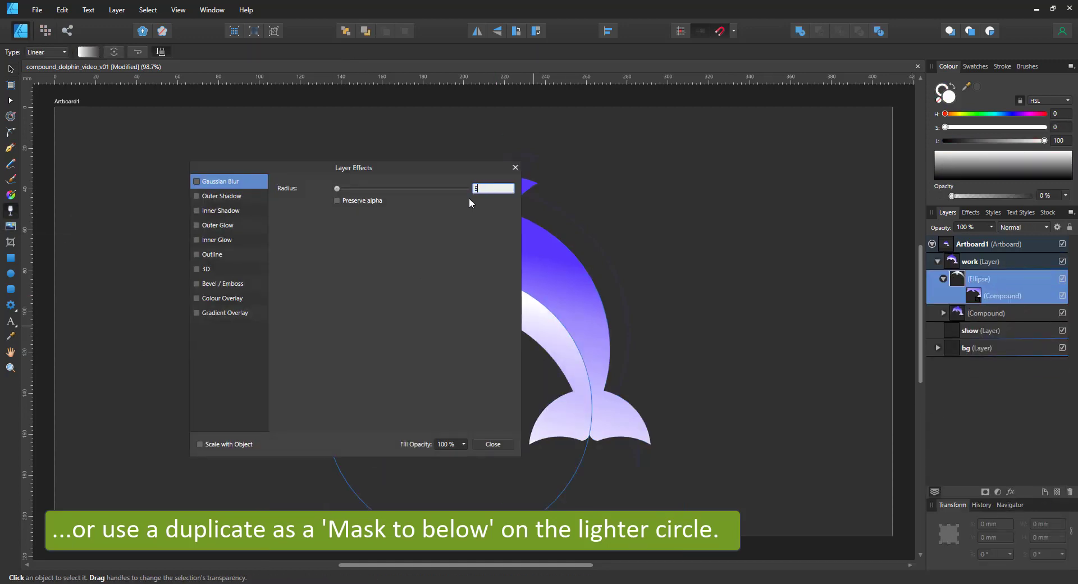
{"action": "type", "text": "5"}
{"action": "key", "text": "Return"}
{"action": "left_click_drag", "start_coordinate": [469, 168], "coordinate": [866, 178]}
{"action": "type", "text": "16"}
{"action": "key", "text": "Return"}
{"action": "left_click", "coordinate": [912, 178]}
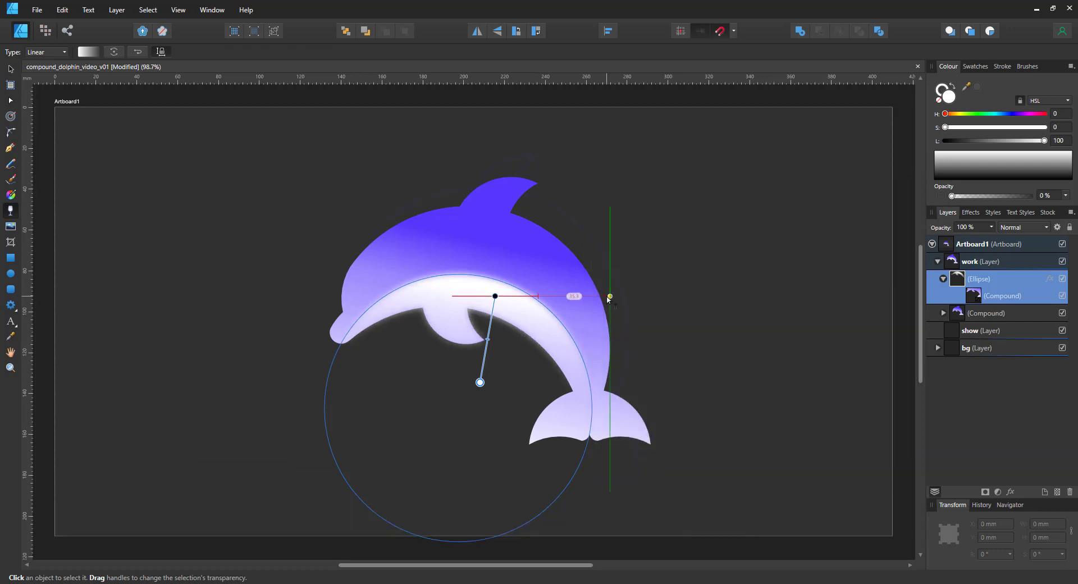
Release the duplicate dolphin mask from the belly circle and group the blurred circle on its own.
{"action": "left_click", "coordinate": [979, 318]}
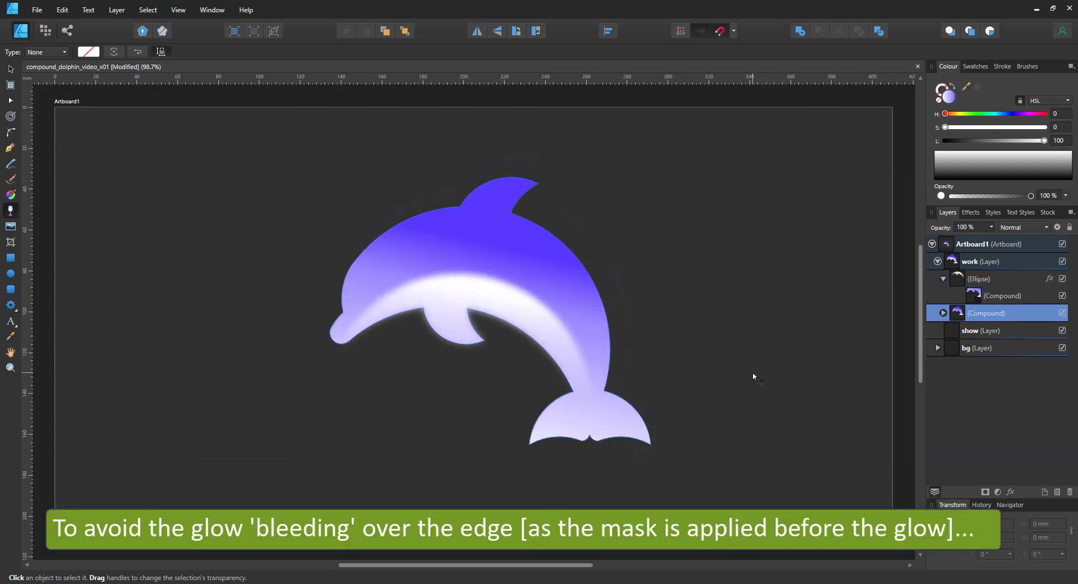
{"action": "left_click", "coordinate": [977, 284]}
{"action": "right_click", "coordinate": [977, 284]}
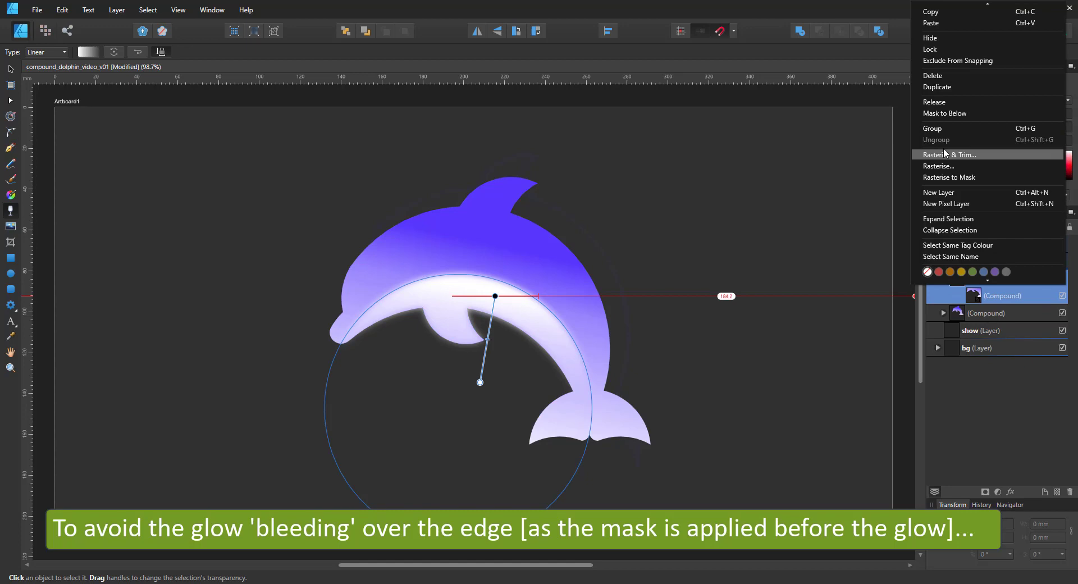
{"action": "right_click", "coordinate": [978, 299]}
{"action": "left_click", "coordinate": [893, 410]}
{"action": "left_click", "coordinate": [975, 298]}
{"action": "key", "text": "ctrl+g"}
Apply the duplicate dolphin compound to the belly circle's group with Mask to Below.
{"action": "right_click", "coordinate": [973, 284]}
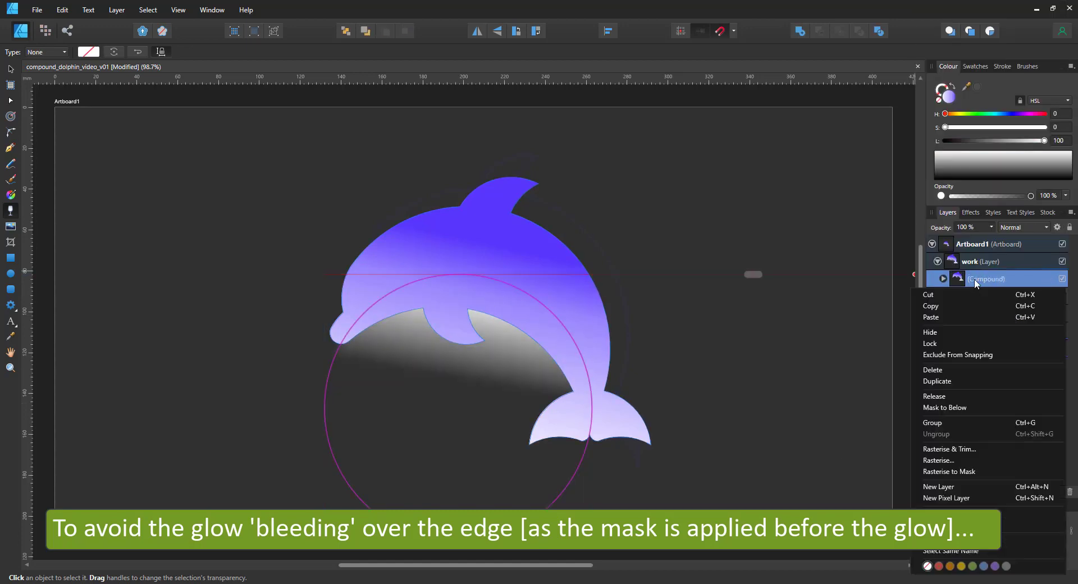
{"action": "left_click", "coordinate": [945, 409]}
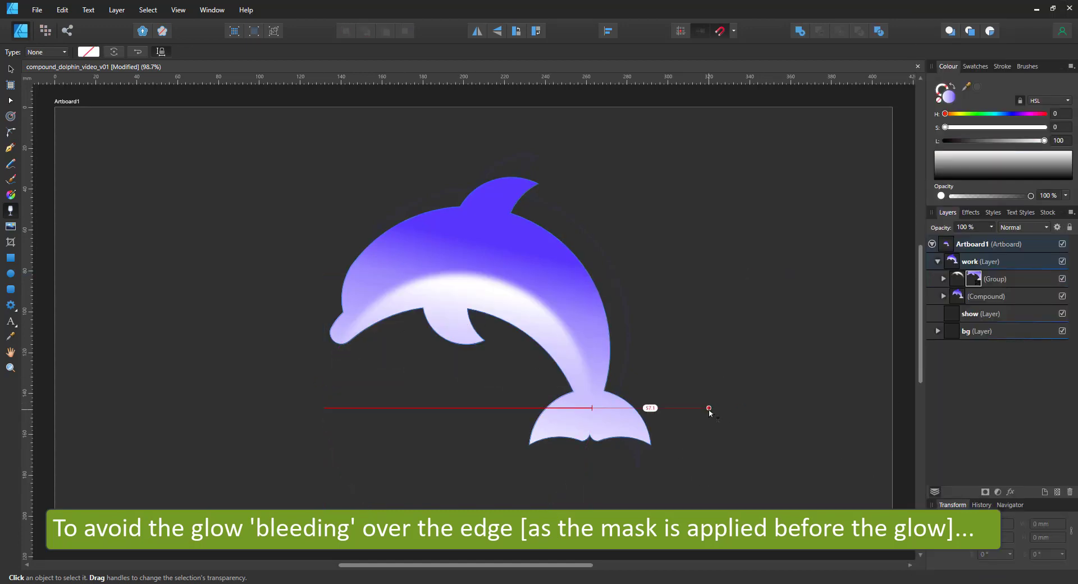
{"action": "left_click_drag", "start_coordinate": [700, 410], "coordinate": [687, 409]}
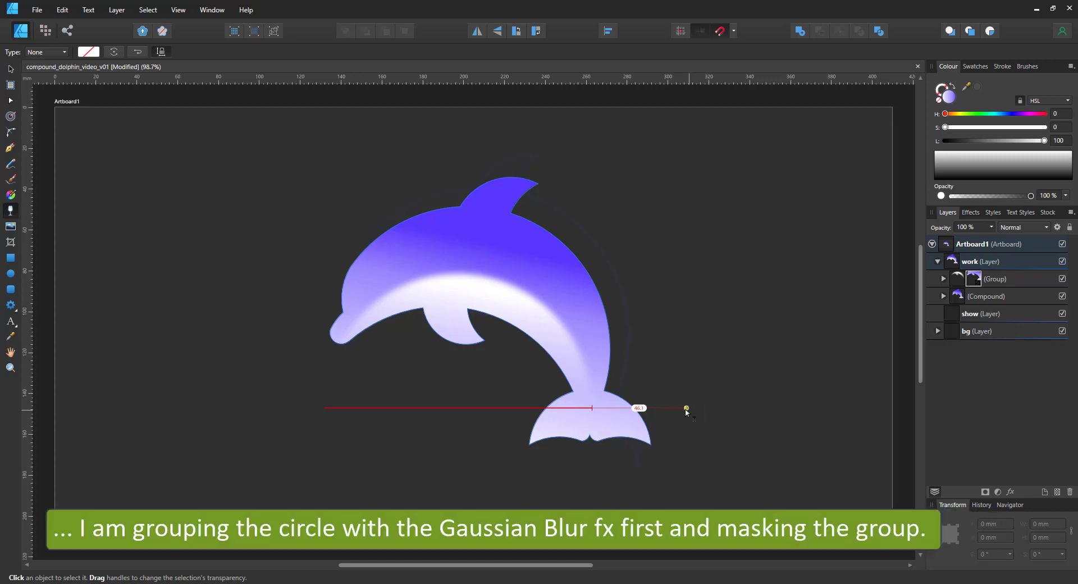
{"action": "left_click", "coordinate": [702, 400]}
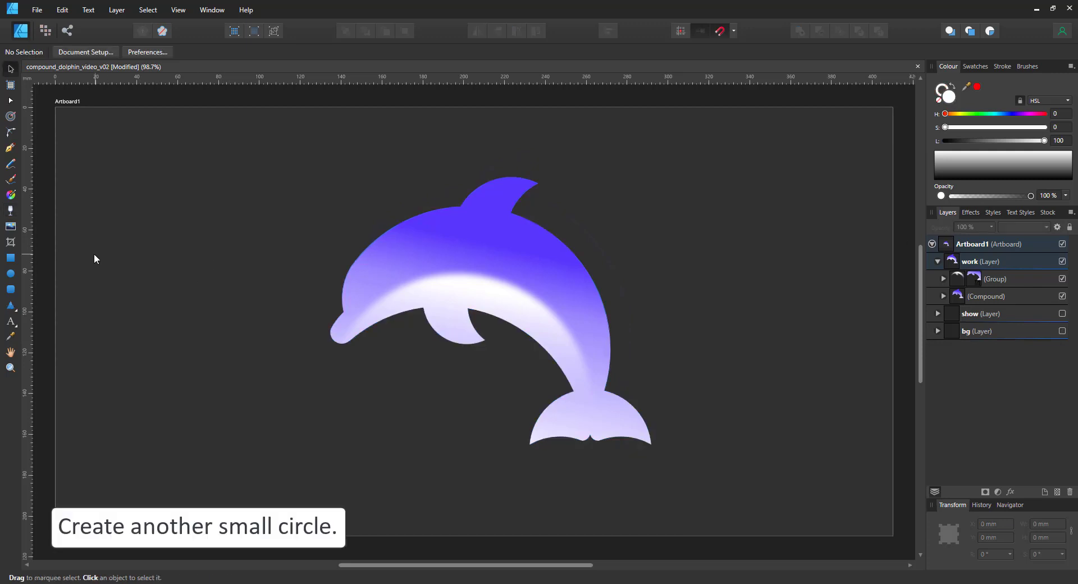
Draw a white circle about 6.6 mm in diameter at the dorsal fin's tip and remove its stroke.
{"action": "key", "text": "m"}
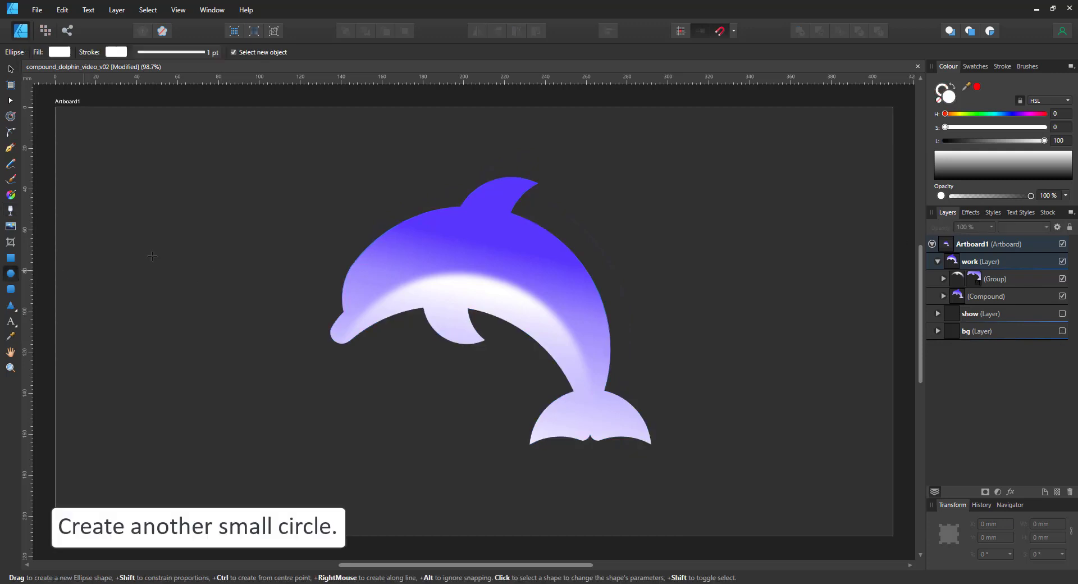
{"action": "mouse_move", "coordinate": [525, 179]}
{"action": "left_mouse_down"}
{"action": "mouse_move", "coordinate": [643, 261]}
{"action": "mouse_move", "coordinate": [724, 343]}
{"action": "left_mouse_up"}
{"action": "key", "text": "z"}
{"action": "key", "text": "v"}
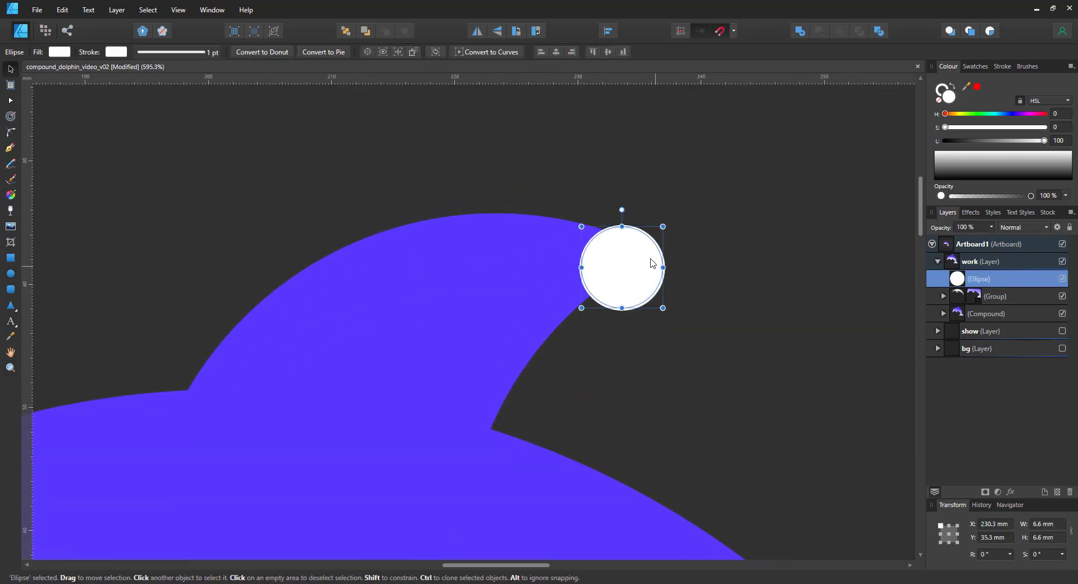
{"action": "left_click", "coordinate": [933, 100]}
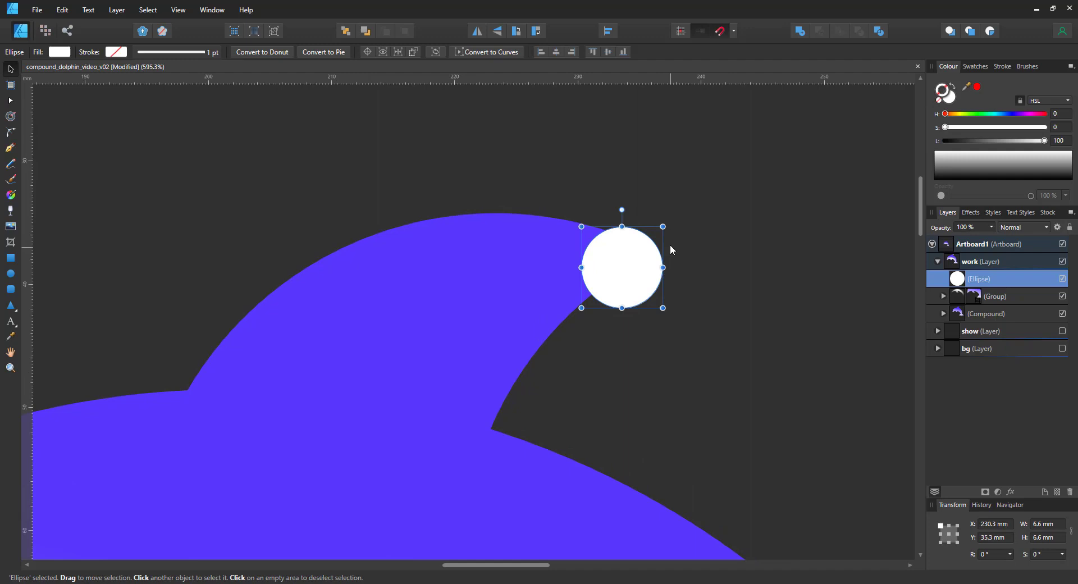
Fit the circle inside the fin tip at 50% opacity and place a duplicate enlarged to about 9.1 mm over the tip.
{"action": "key", "text": "5"}
{"action": "mouse_move", "coordinate": [663, 226]}
{"action": "left_mouse_down"}
{"action": "mouse_move", "coordinate": [632, 260]}
{"action": "mouse_move", "coordinate": [615, 250]}
{"action": "mouse_move", "coordinate": [641, 261]}
{"action": "mouse_move", "coordinate": [701, 229]}
{"action": "left_mouse_up"}
{"action": "left_click", "coordinate": [634, 270]}
{"action": "left_click", "coordinate": [611, 245]}
{"action": "key", "text": "ctrl+j"}
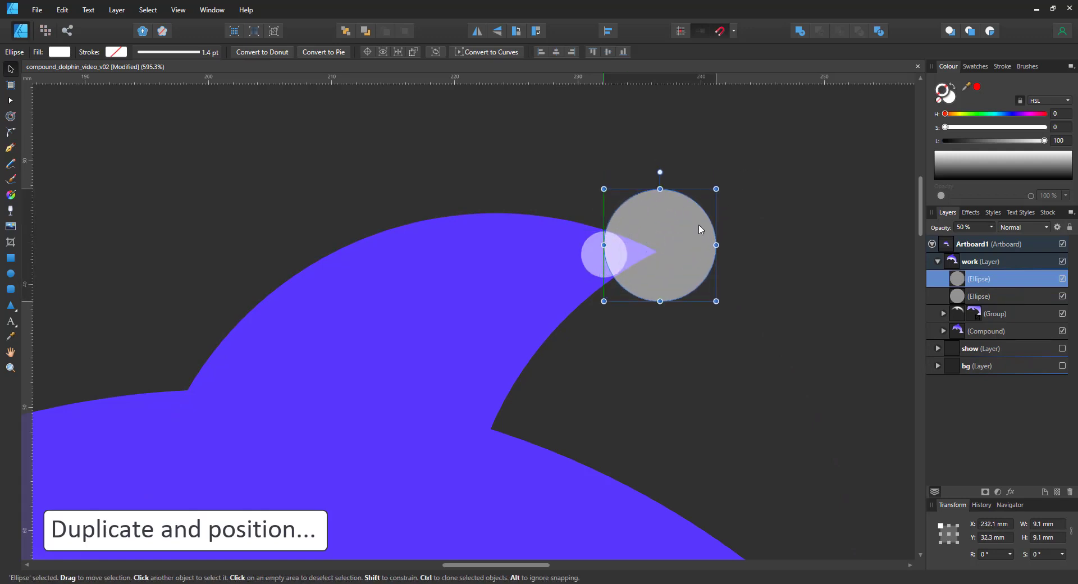
Combine the two fin-tip circles into an editable Subtract compound with the larger circle at the bottom of its layer order.
{"action": "left_click", "coordinate": [591, 256], "text": "shift"}
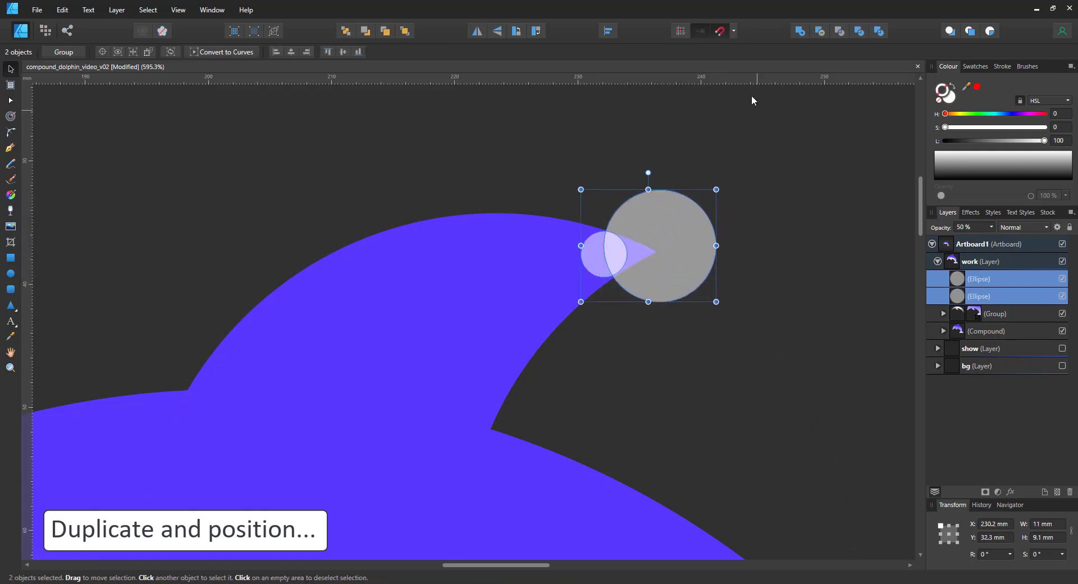
{"action": "left_click", "coordinate": [819, 32]}
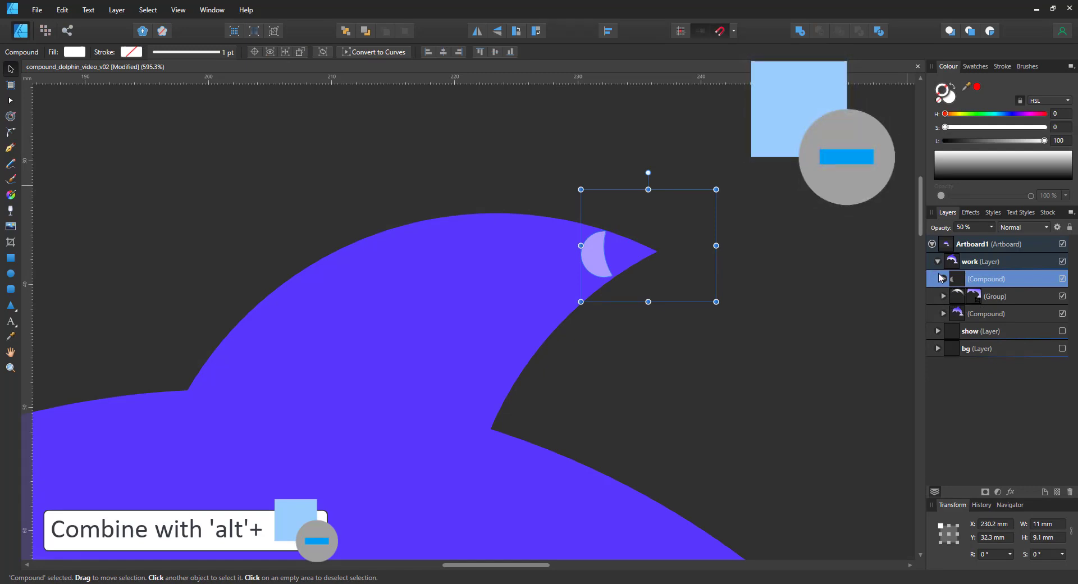
{"action": "left_click", "coordinate": [942, 278]}
{"action": "left_click", "coordinate": [970, 298]}
{"action": "left_click", "coordinate": [983, 312]}
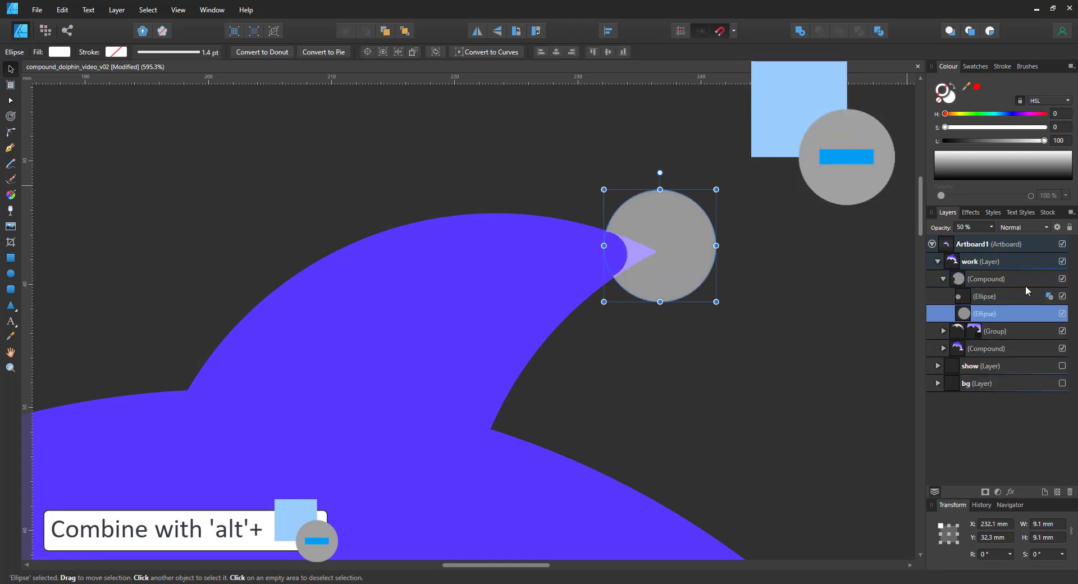
Move the larger circle of the dorsal fin-tip compound about 1 mm to the right.
{"action": "left_click", "coordinate": [989, 279]}
{"action": "scroll", "coordinate": [627, 226], "scroll_direction": "up", "scroll_amount": 4}
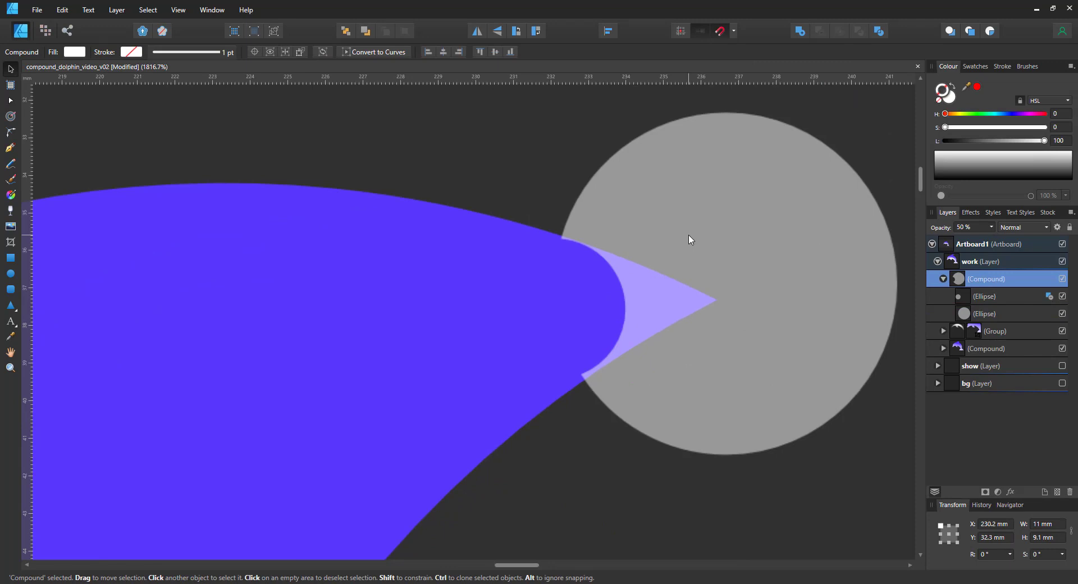
{"action": "left_click", "coordinate": [983, 296]}
{"action": "left_click", "coordinate": [747, 298]}
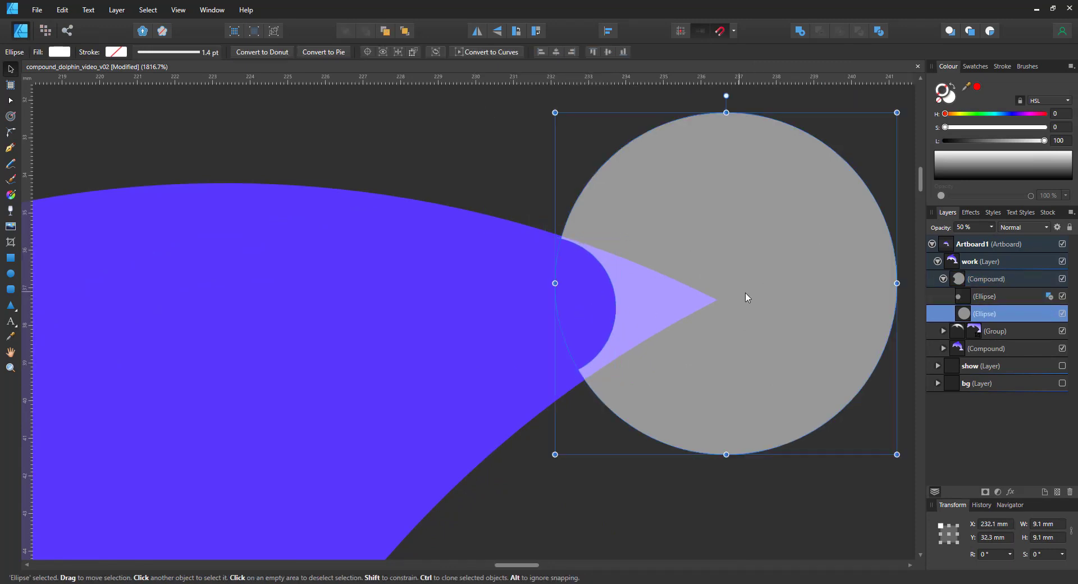
{"action": "key", "text": "Right"}
{"action": "key", "text": "Right"}
{"action": "key", "text": "Right"}
Shift the smaller fin-tip circle about 0.4 mm to the right so it fits between the fin's edges.
{"action": "left_click", "coordinate": [582, 301]}
{"action": "left_click", "coordinate": [611, 305]}
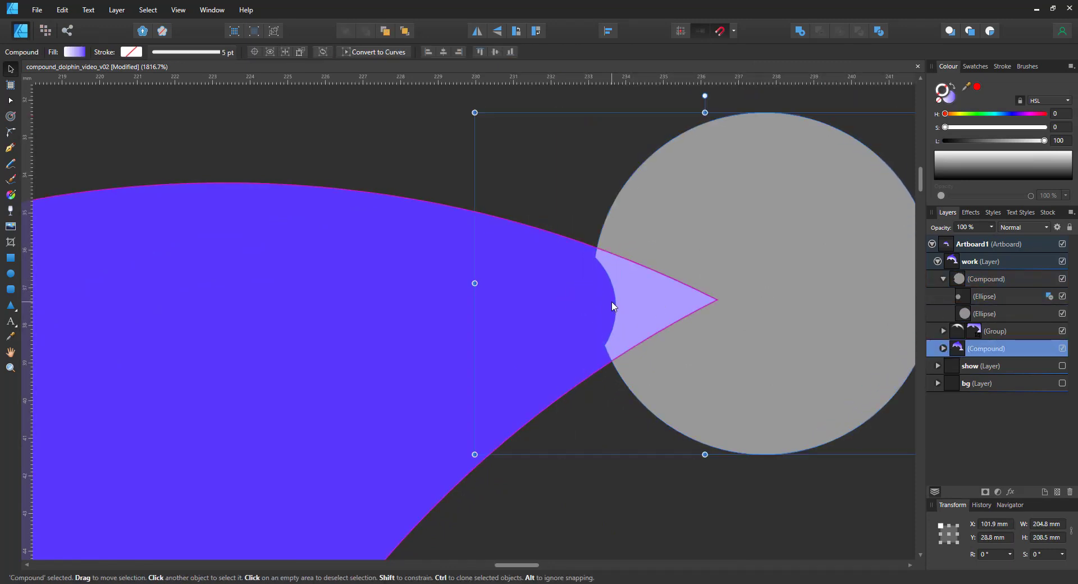
{"action": "left_click", "coordinate": [974, 296]}
{"action": "left_click_drag", "start_coordinate": [562, 284], "coordinate": [580, 282]}
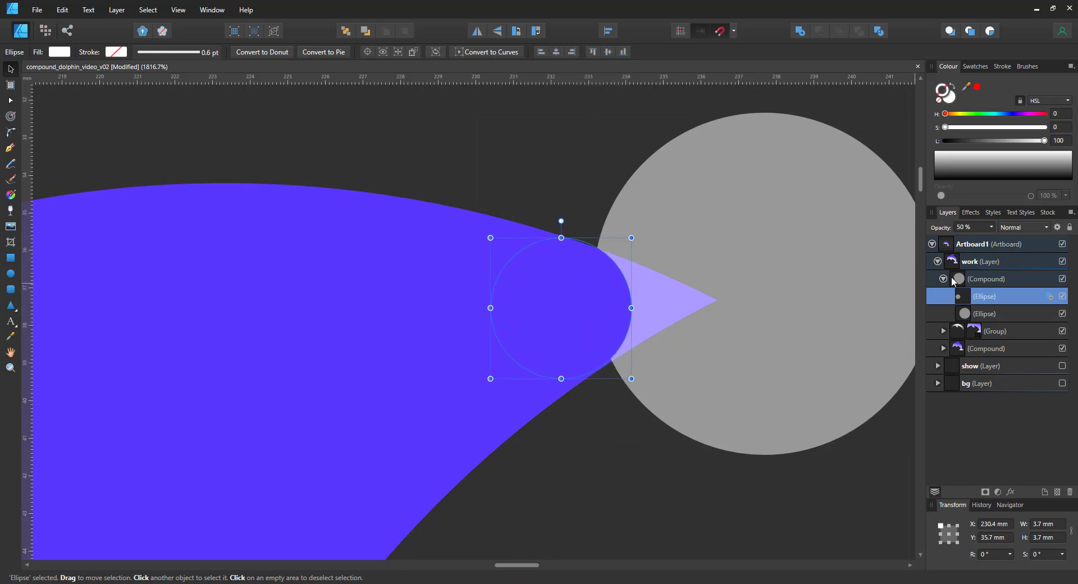
Set the fin-tip compound's opacity to 100% and fine-tune its smaller circle to about 3.8 mm in diameter.
{"action": "left_click", "coordinate": [989, 279]}
{"action": "key", "text": "0"}
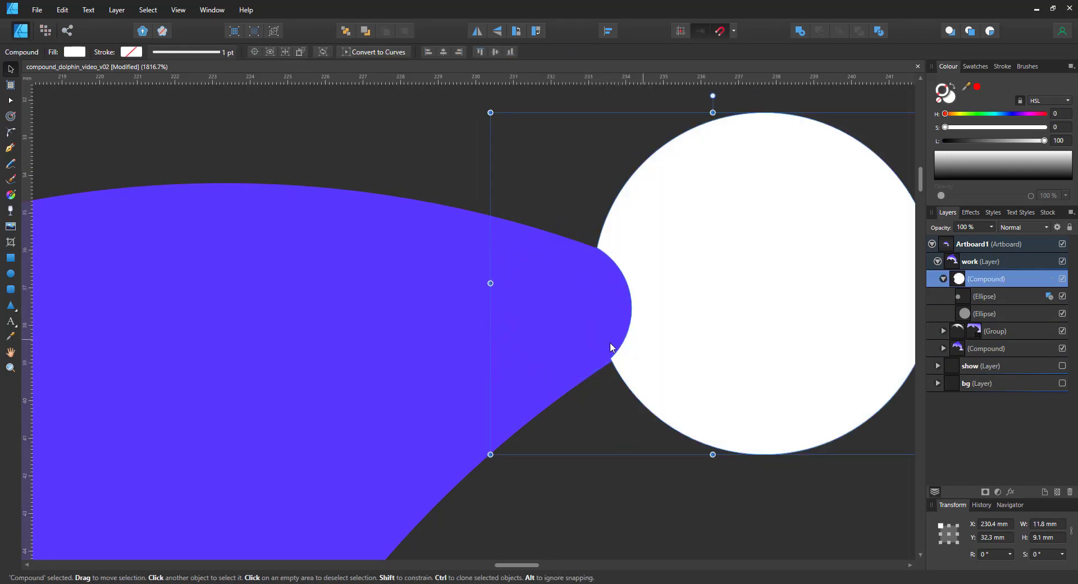
{"action": "left_click", "coordinate": [959, 298]}
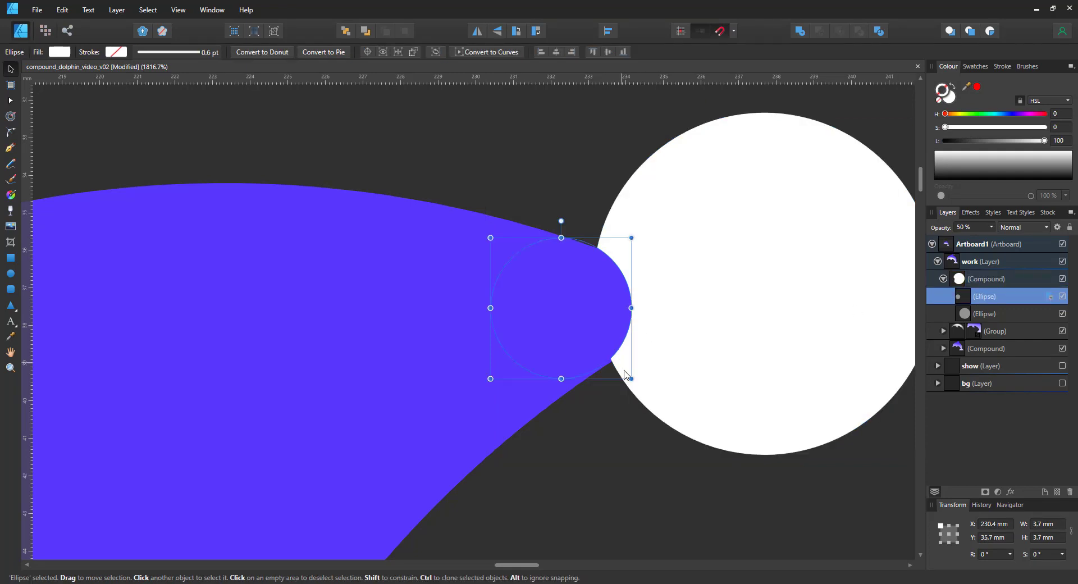
{"action": "left_click_drag", "start_coordinate": [630, 376], "coordinate": [634, 380]}
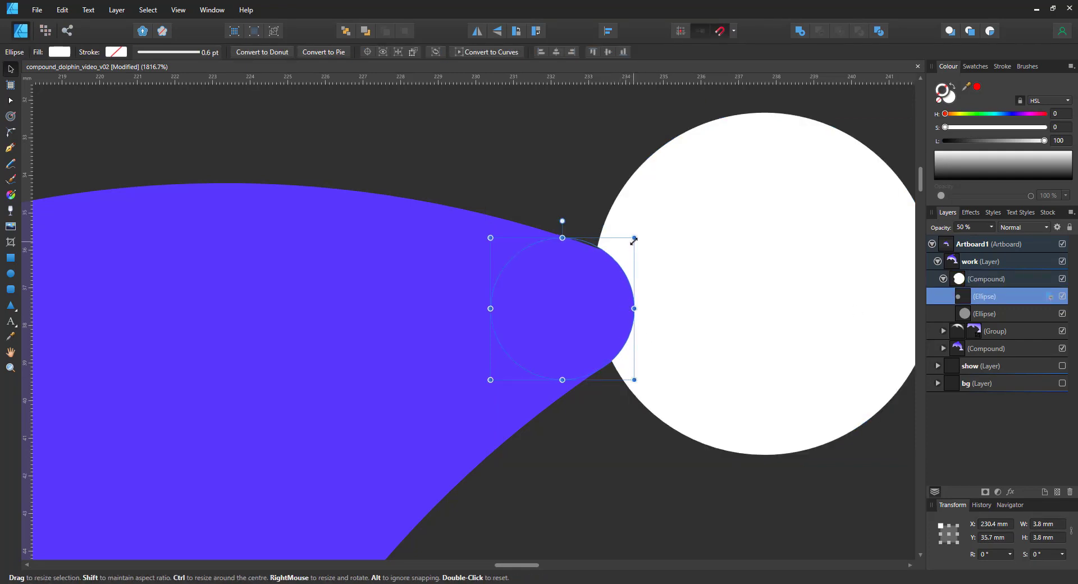
{"action": "left_click_drag", "start_coordinate": [634, 240], "coordinate": [634, 243]}
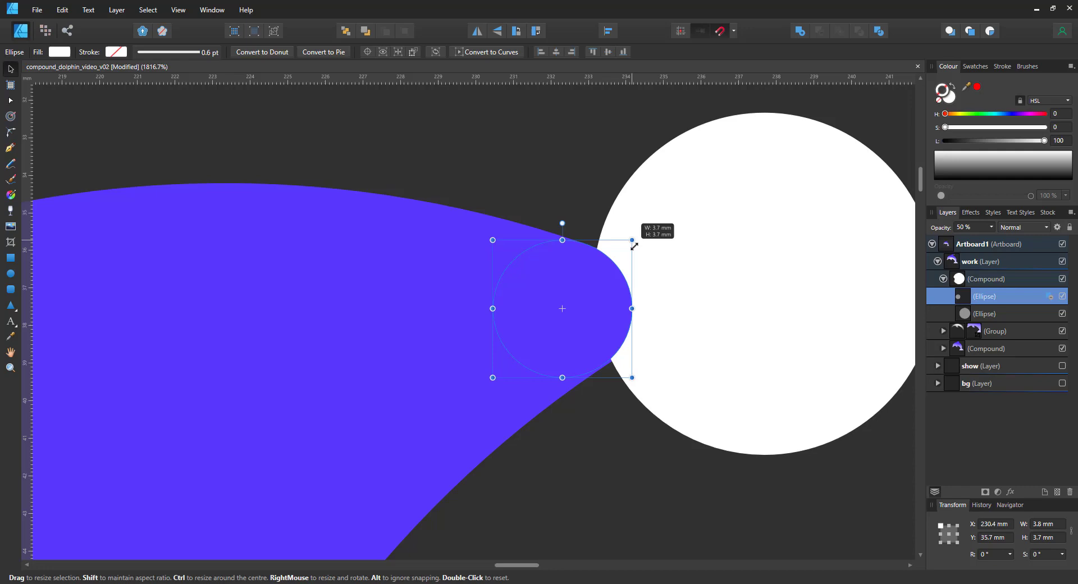
{"action": "left_click_drag", "start_coordinate": [634, 246], "coordinate": [634, 241]}
Duplicate the fin-tip compound and place the copy over the tail fluke's right tip.
{"action": "scroll", "coordinate": [702, 371], "scroll_direction": "down", "scroll_amount": 8}
{"action": "left_click_drag", "start_coordinate": [722, 396], "coordinate": [758, 524]}
{"action": "left_click", "coordinate": [623, 211]}
{"action": "key", "text": "Escape"}
{"action": "left_click", "coordinate": [620, 213]}
{"action": "key", "text": "ctrl+j"}
{"action": "scroll", "coordinate": [758, 524], "scroll_direction": "down", "scroll_amount": 2}
{"action": "scroll", "coordinate": [724, 373], "scroll_direction": "up", "scroll_amount": 4}
{"action": "left_click_drag", "start_coordinate": [717, 343], "coordinate": [815, 490]}
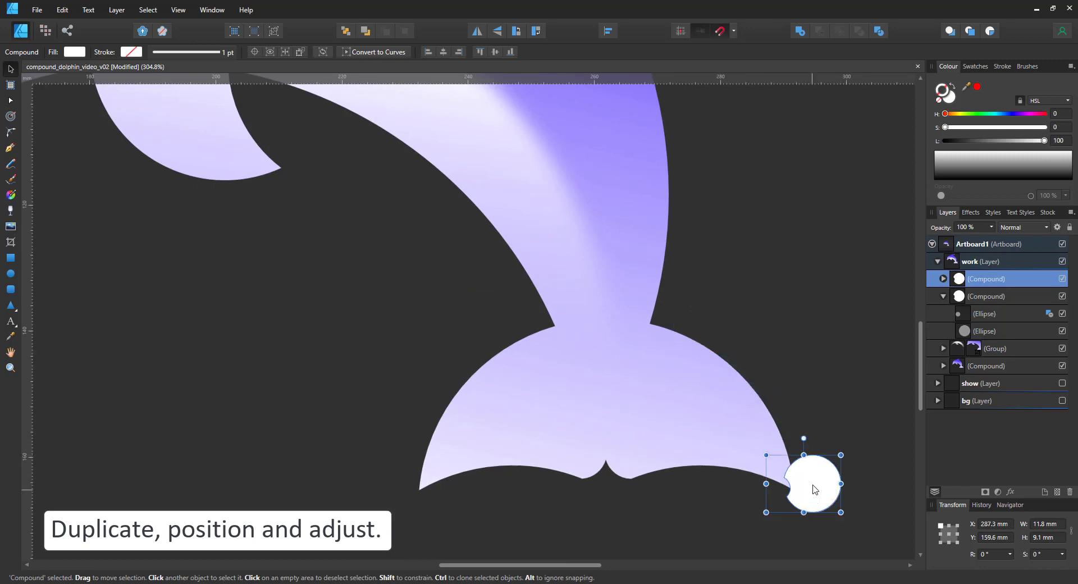
Rotate the tail-tip compound to about -42° and align its smaller circle with the fluke's edges.
{"action": "scroll", "coordinate": [809, 494], "scroll_direction": "up", "scroll_amount": 6}
{"action": "left_click_drag", "start_coordinate": [806, 308], "coordinate": [893, 348]}
{"action": "left_click_drag", "start_coordinate": [835, 410], "coordinate": [821, 407]}
{"action": "left_click", "coordinate": [944, 278]}
{"action": "left_click", "coordinate": [967, 296]}
{"action": "mouse_move", "coordinate": [735, 403]}
{"action": "left_mouse_down"}
{"action": "mouse_move", "coordinate": [741, 414]}
{"action": "mouse_move", "coordinate": [735, 407]}
{"action": "left_mouse_up"}
{"action": "left_click", "coordinate": [722, 33]}
{"action": "left_click_drag", "start_coordinate": [716, 367], "coordinate": [719, 368]}
{"action": "scroll", "coordinate": [780, 438], "scroll_direction": "down", "scroll_amount": 7}
Duplicate the tail-tip compound, flipped horizontally, and place the copy over the fluke's left tip.
{"action": "left_click", "coordinate": [986, 279]}
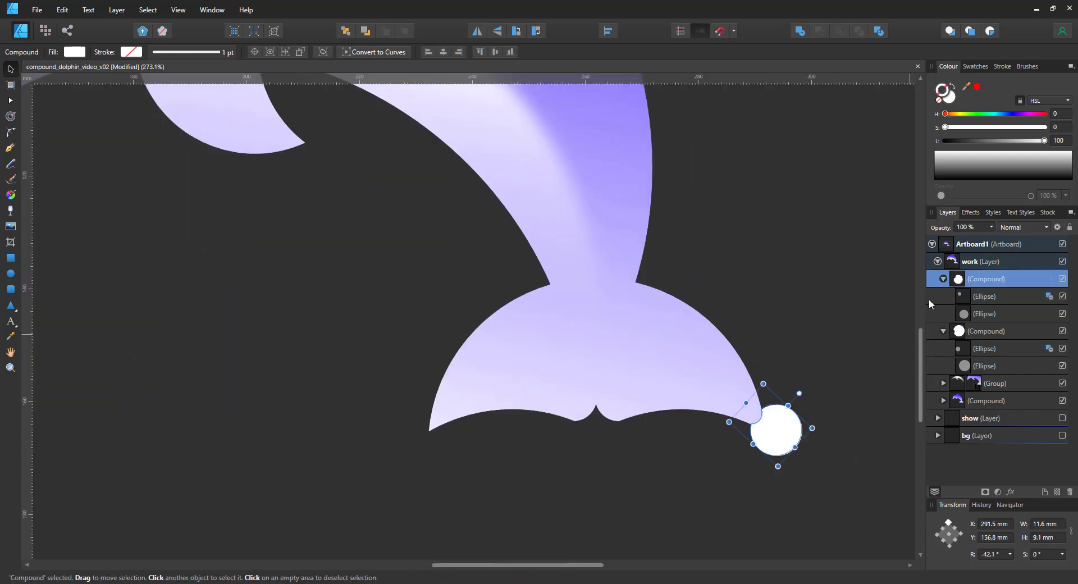
{"action": "key", "text": "ctrl+j"}
{"action": "left_click", "coordinate": [477, 31]}
{"action": "left_click_drag", "start_coordinate": [780, 470], "coordinate": [429, 472]}
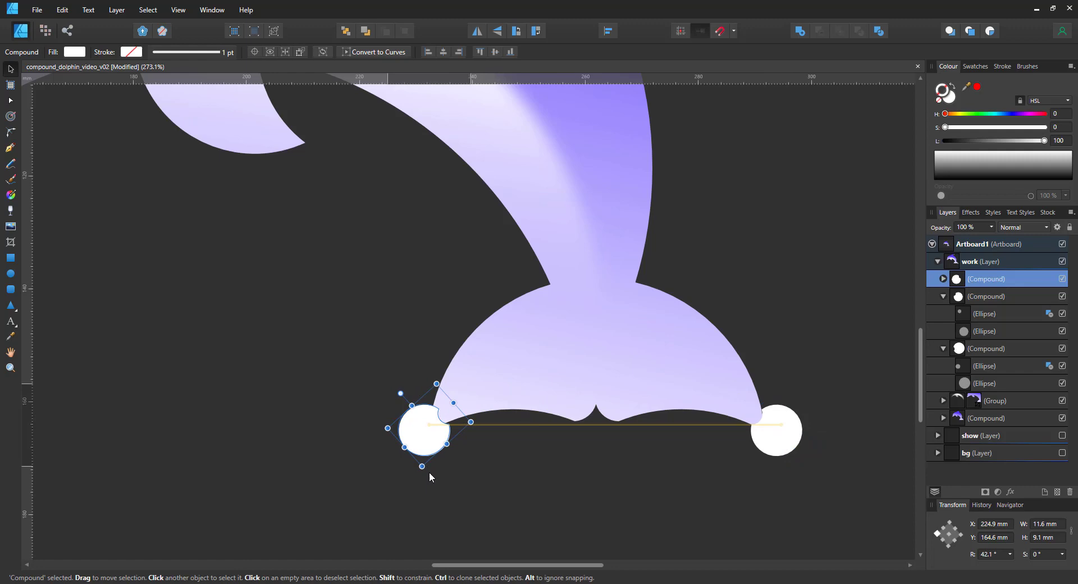
{"action": "scroll", "coordinate": [429, 472], "scroll_direction": "up", "scroll_amount": 5}
{"action": "left_click_drag", "start_coordinate": [481, 368], "coordinate": [460, 380]}
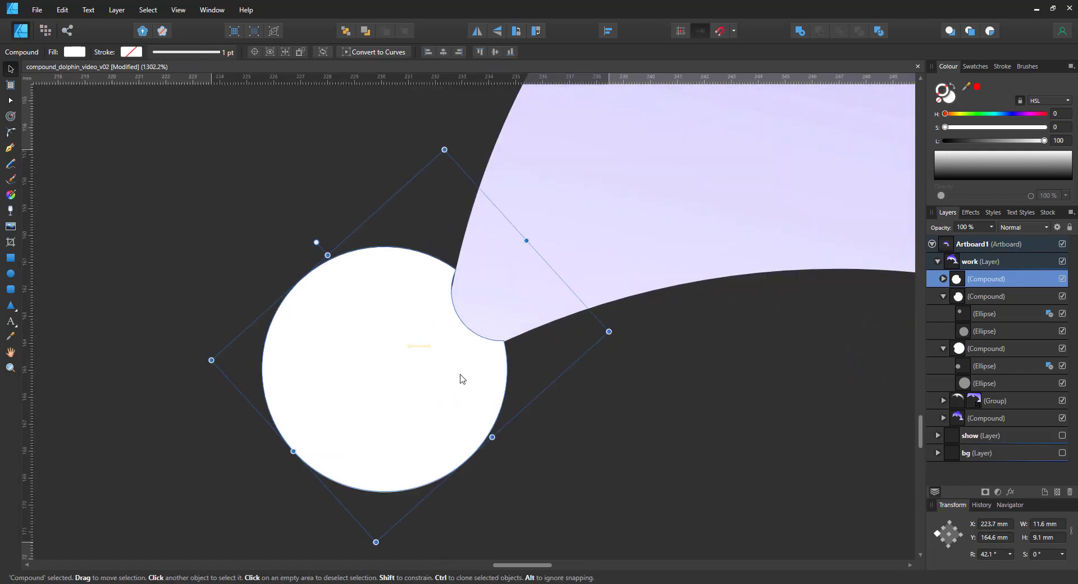
Nudge the smaller circle of the left tail-tip compound to line up with the fluke's outer edge.
{"action": "scroll", "coordinate": [461, 375], "scroll_direction": "up", "scroll_amount": 2}
{"action": "left_click", "coordinate": [994, 315]}
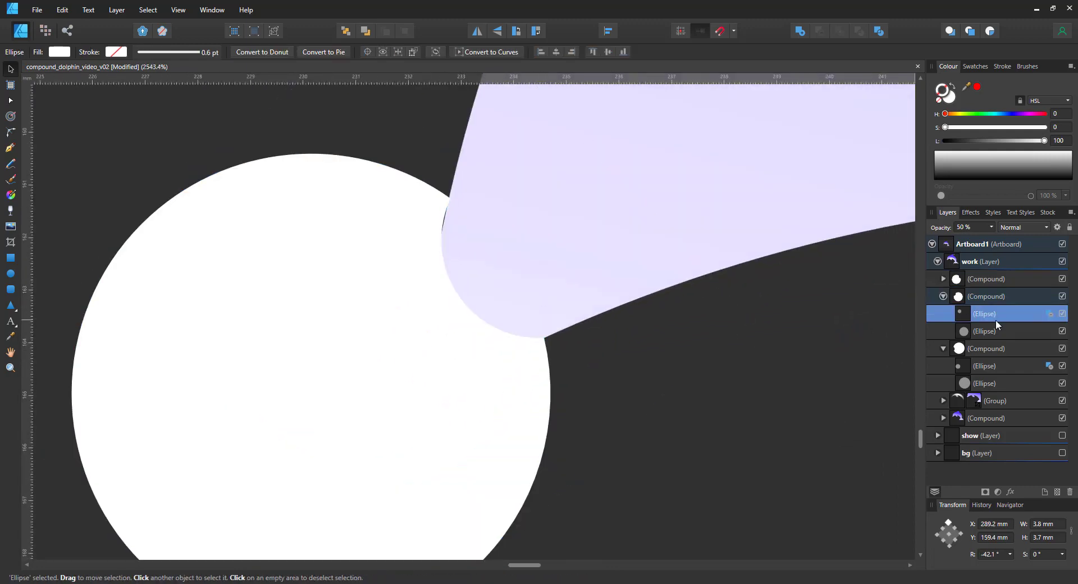
{"action": "left_click", "coordinate": [943, 278]}
{"action": "left_click", "coordinate": [984, 296]}
{"action": "left_click_drag", "start_coordinate": [493, 204], "coordinate": [494, 206]}
Place a duplicate of the dorsal fin-tip compound over the belly flipper's tip, rotated to about -18°.
{"action": "scroll", "coordinate": [493, 206], "scroll_direction": "down", "scroll_amount": 10}
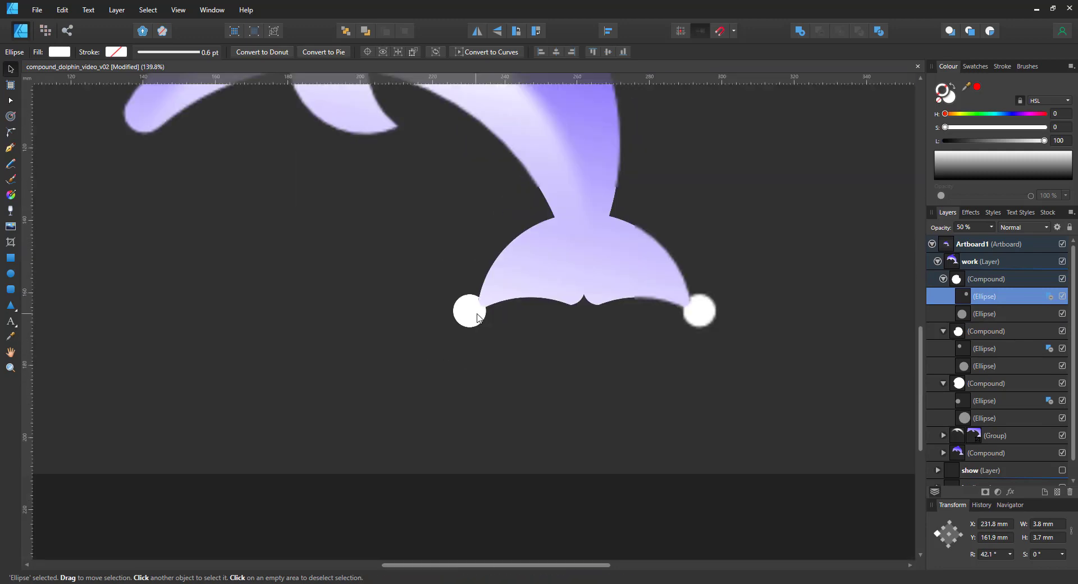
{"action": "left_click_drag", "start_coordinate": [740, 217], "coordinate": [677, 392], "text": "ctrl"}
{"action": "scroll", "coordinate": [683, 405], "scroll_direction": "up", "scroll_amount": 10}
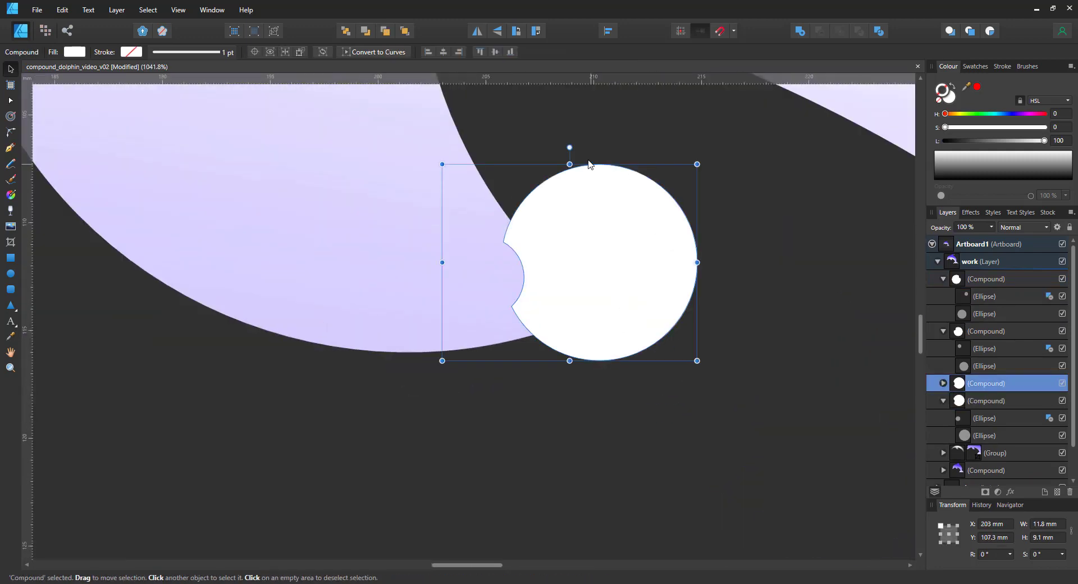
{"action": "left_click_drag", "start_coordinate": [572, 148], "coordinate": [607, 171]}
{"action": "left_click_drag", "start_coordinate": [592, 265], "coordinate": [634, 313]}
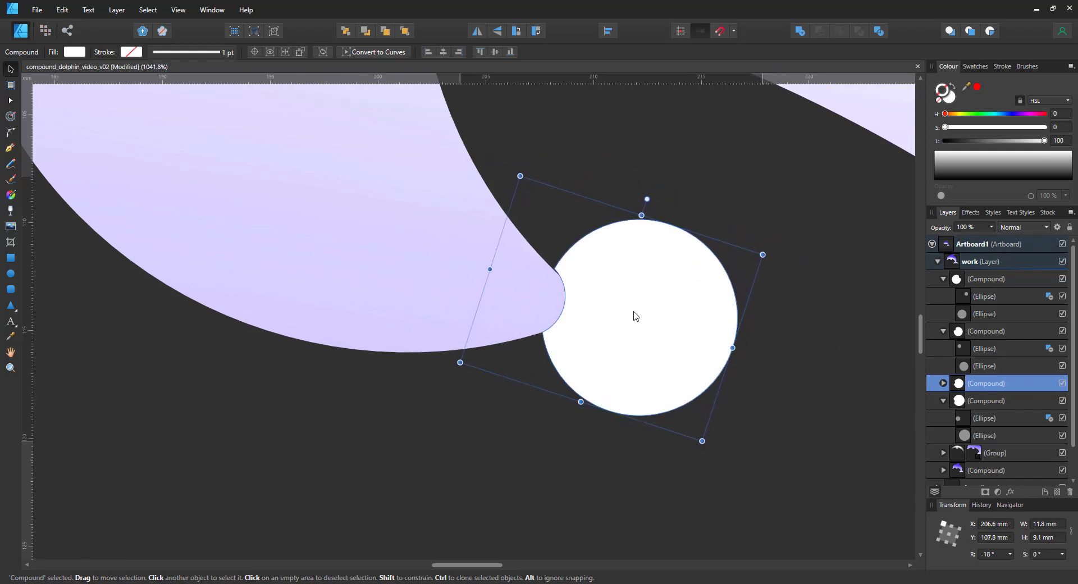
Move all four fin-tip compounds into the dolphin compound, at the top of its layer order.
{"action": "scroll", "coordinate": [739, 358], "scroll_direction": "down", "scroll_amount": 5}
{"action": "left_click", "coordinate": [944, 279]}
{"action": "left_click", "coordinate": [944, 296]}
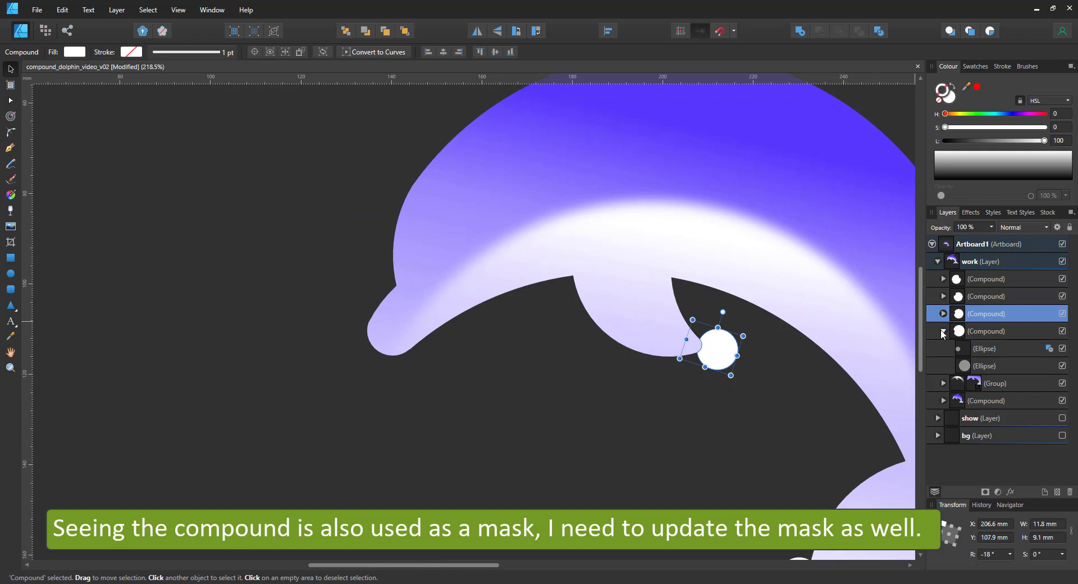
{"action": "left_click", "coordinate": [944, 331]}
{"action": "left_click", "coordinate": [983, 280]}
{"action": "left_click", "coordinate": [983, 331], "text": "shift"}
{"action": "left_click_drag", "start_coordinate": [983, 331], "coordinate": [977, 367]}
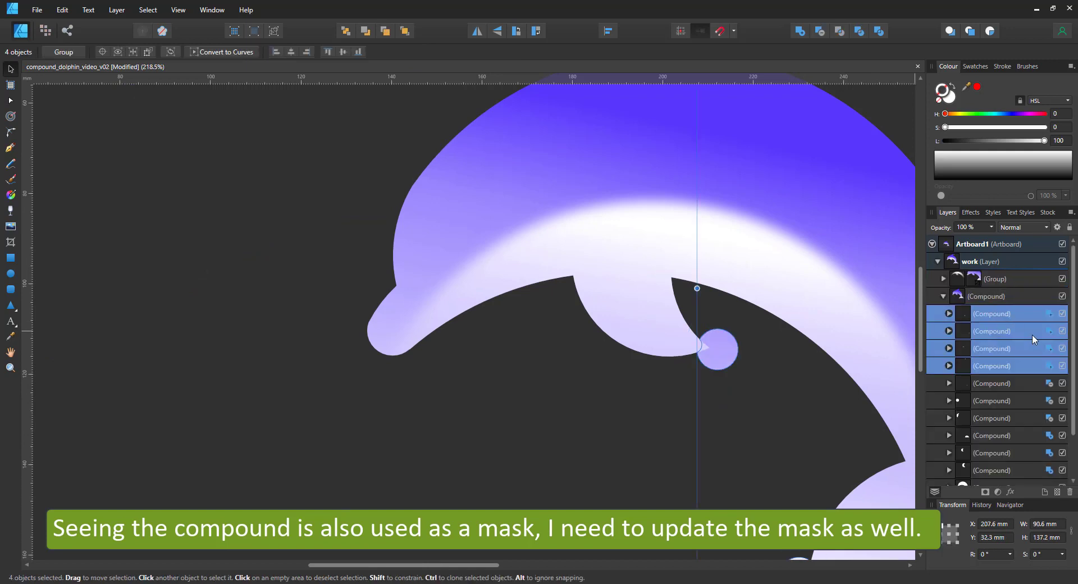
Set the operation of the four fin-tip compounds inside the dolphin compound to Subtract.
{"action": "left_click", "coordinate": [1050, 315]}
{"action": "left_click", "coordinate": [1033, 366]}
{"action": "left_click", "coordinate": [1050, 332]}
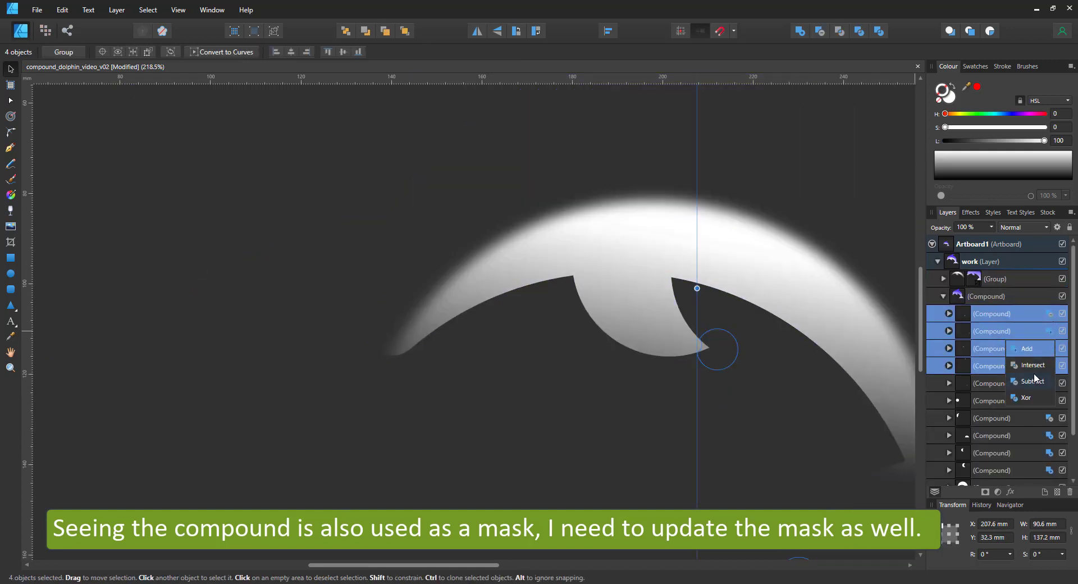
{"action": "left_click", "coordinate": [1035, 381]}
{"action": "left_click", "coordinate": [1049, 365]}
{"action": "left_click", "coordinate": [1036, 398]}
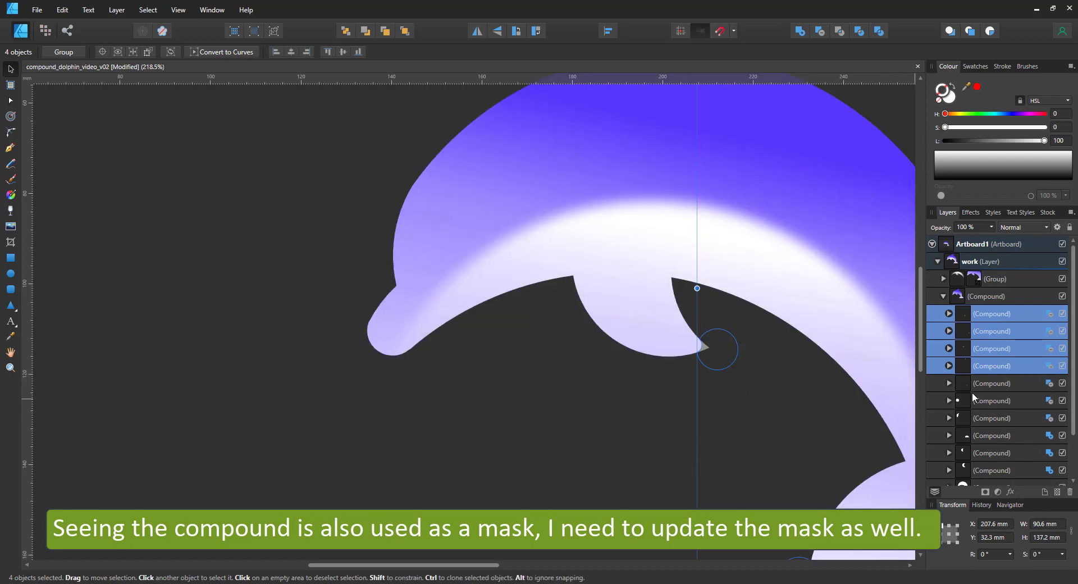
Release the old dolphin compound mask from the belly circle's group and delete that compound.
{"action": "key", "text": "ctrl+0"}
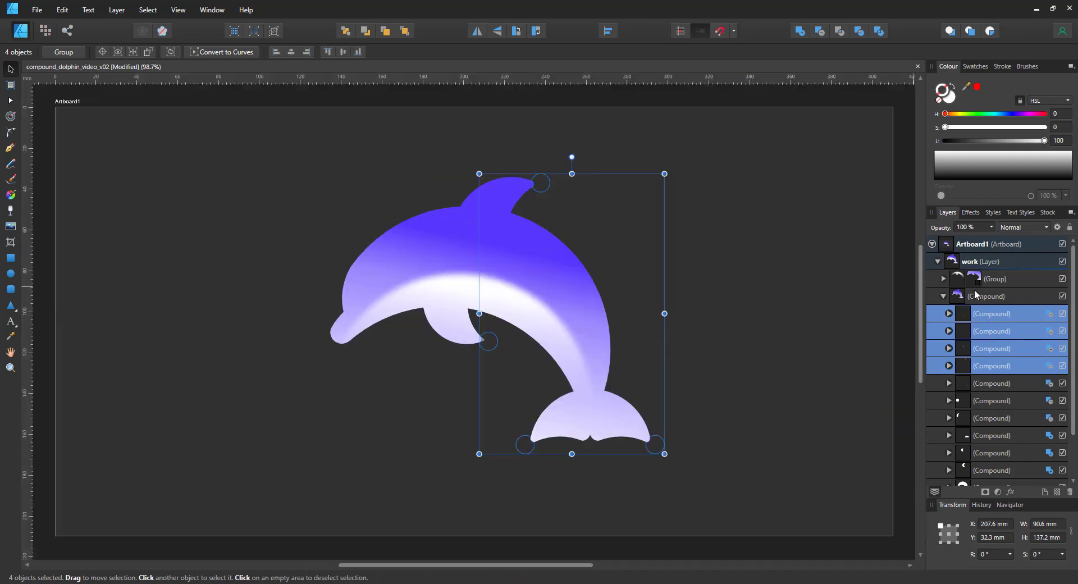
{"action": "left_click", "coordinate": [944, 279]}
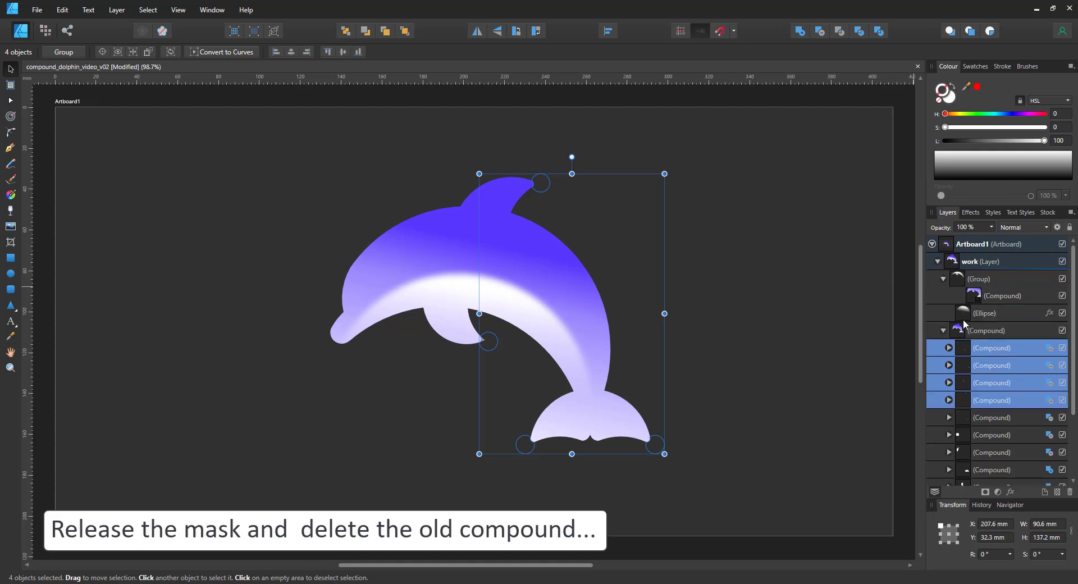
{"action": "left_click", "coordinate": [975, 305]}
{"action": "right_click", "coordinate": [975, 305]}
{"action": "left_click", "coordinate": [916, 401]}
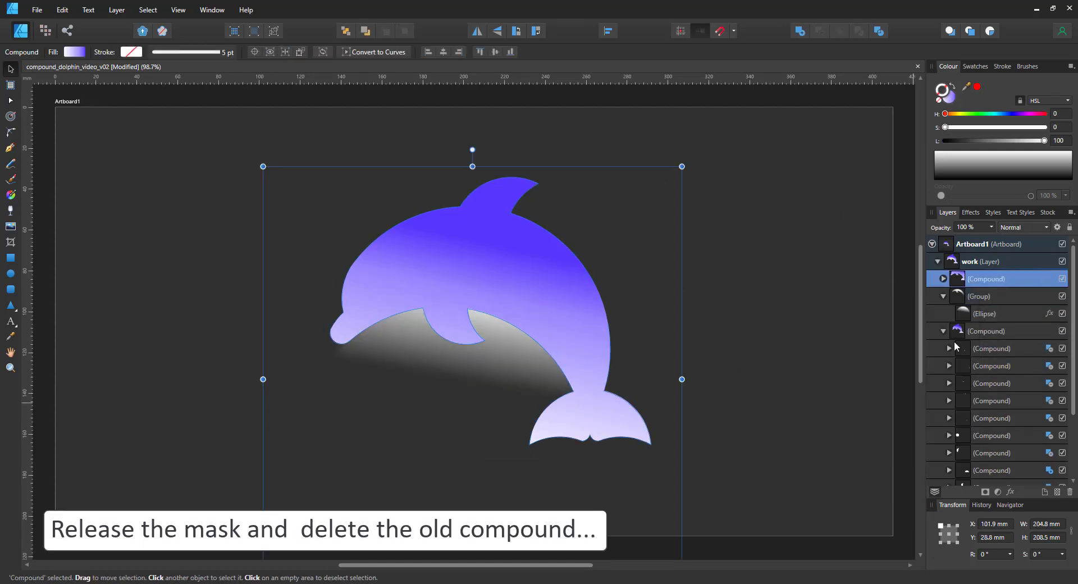
Duplicate the updated dolphin compound and move the copy above the belly circle's group.
{"action": "left_click", "coordinate": [969, 318]}
{"action": "key", "text": "ctrl+j"}
{"action": "key", "text": "ctrl+]"}
Apply the duplicate to the belly circle's group with Mask to Below and set the group's opacity to 50%.
{"action": "right_click", "coordinate": [990, 280]}
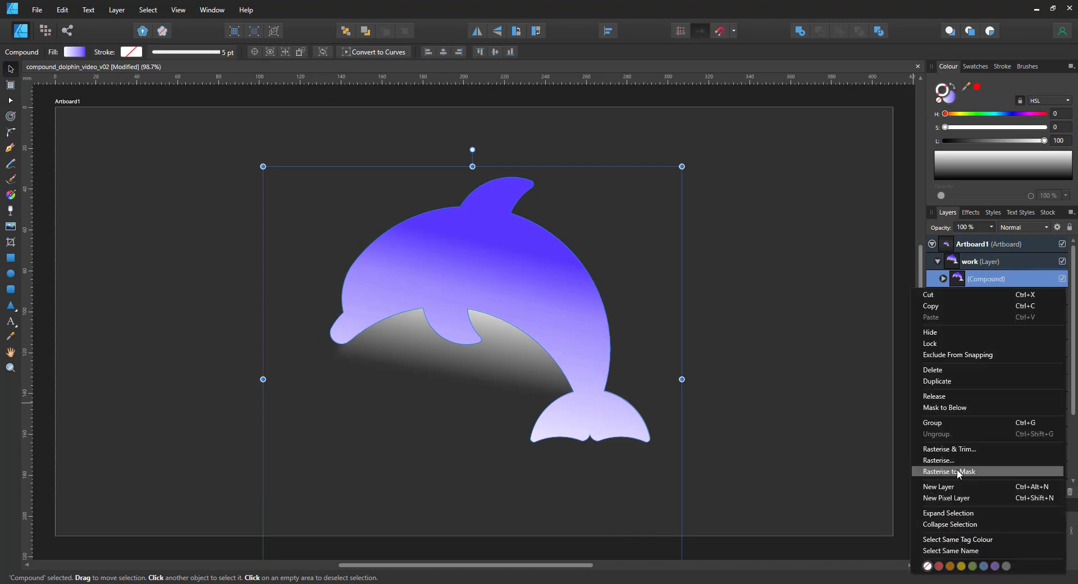
{"action": "left_click", "coordinate": [939, 408]}
{"action": "left_click", "coordinate": [880, 411]}
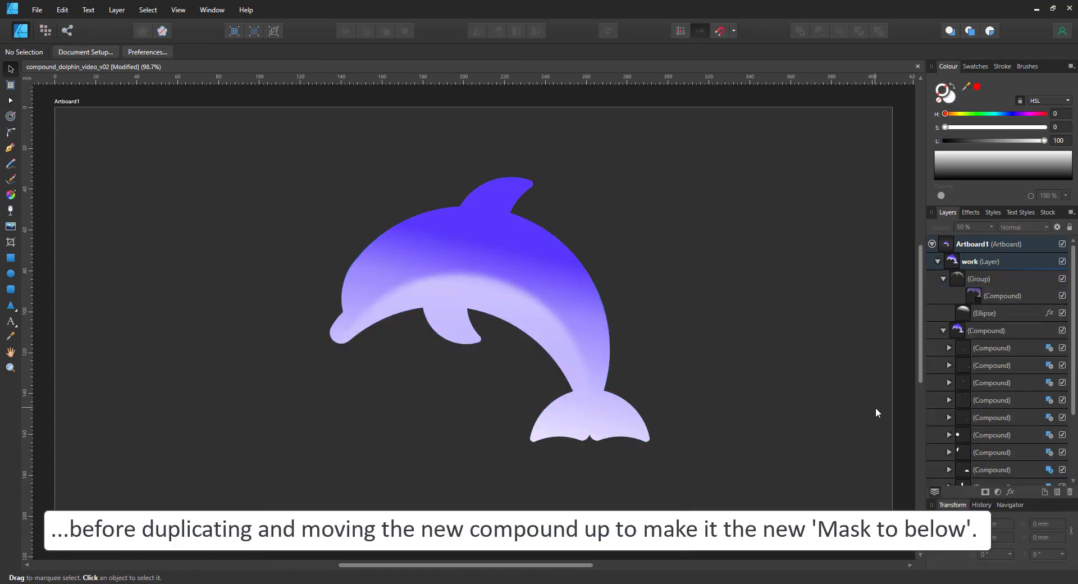
Convert the main dolphin compound to curves and show its nodes with the Node tool.
{"action": "left_click", "coordinate": [991, 331]}
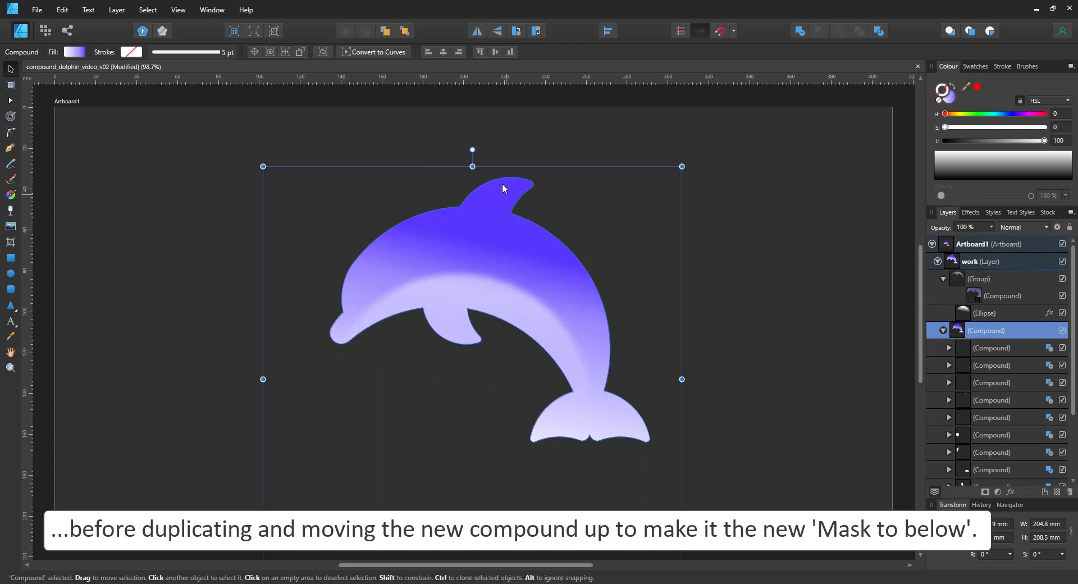
{"action": "left_click", "coordinate": [367, 52]}
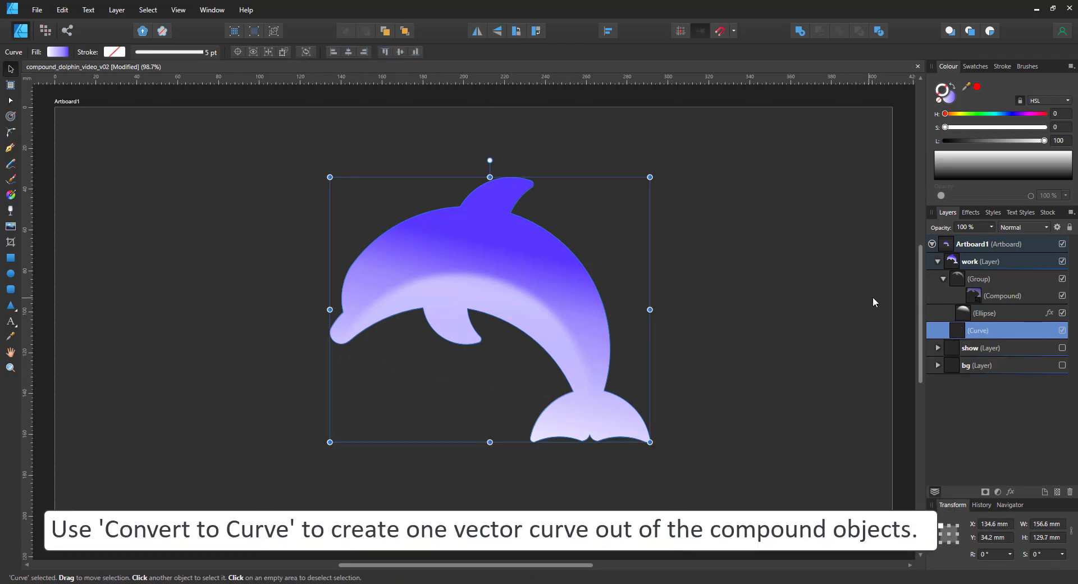
{"action": "left_click", "coordinate": [11, 101]}
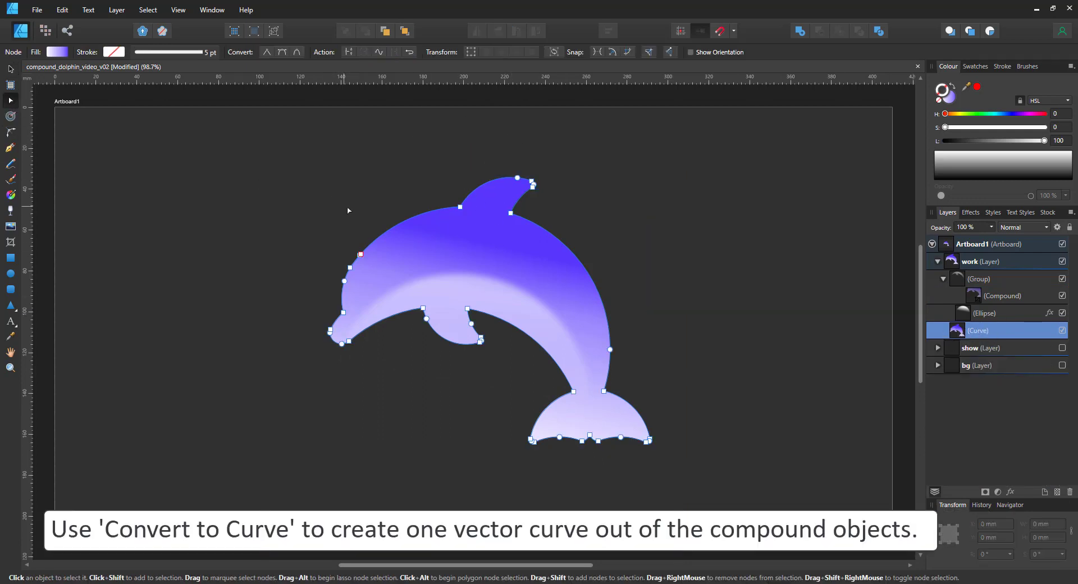